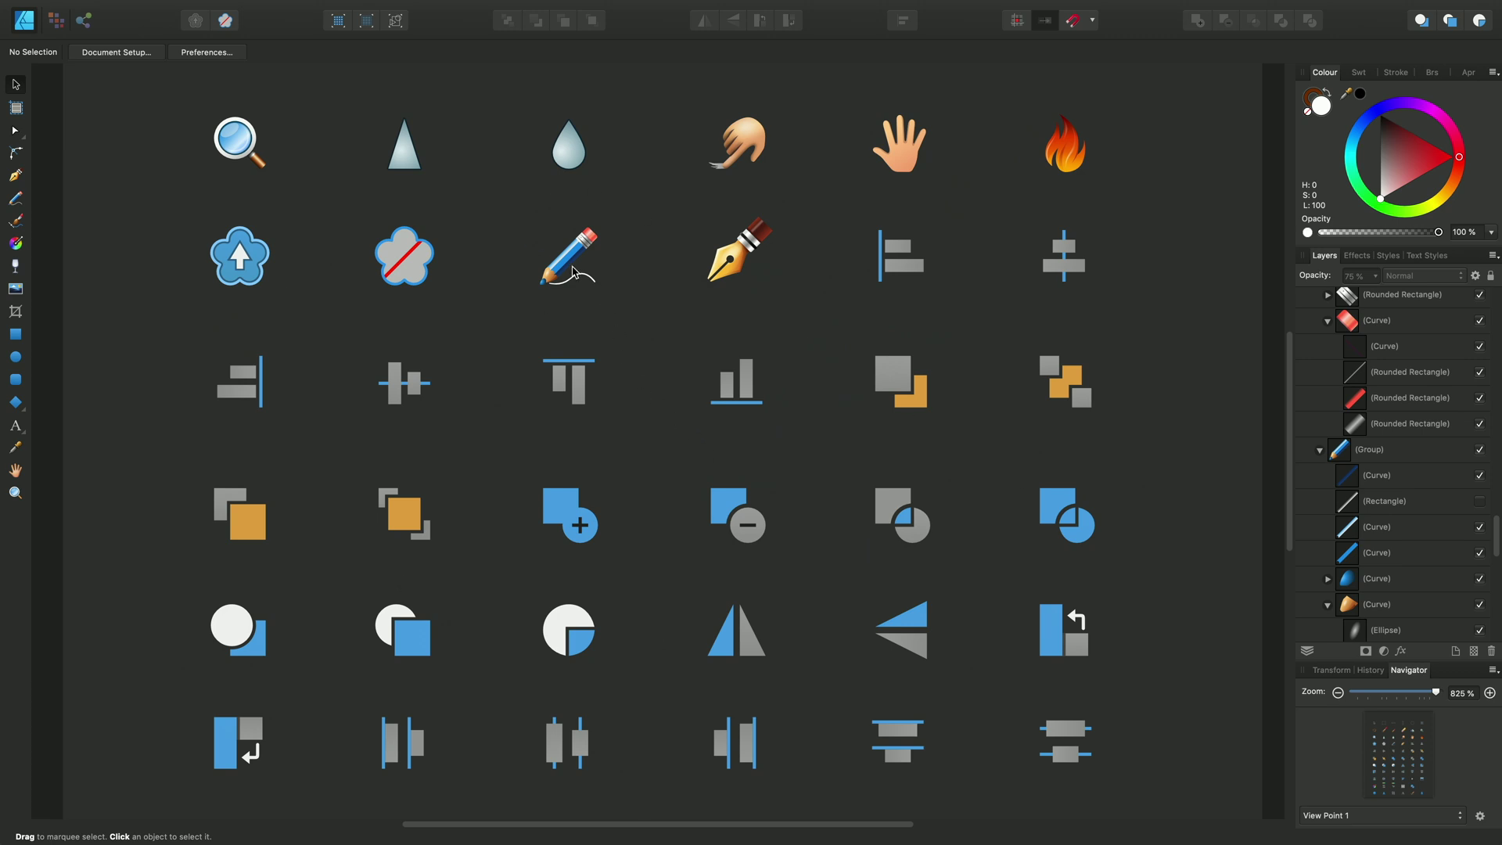
Zoom in on the pencil-and-curve icon and show the hidden white background rectangle low in the layer stack
click(1377, 817)
click(1379, 817)
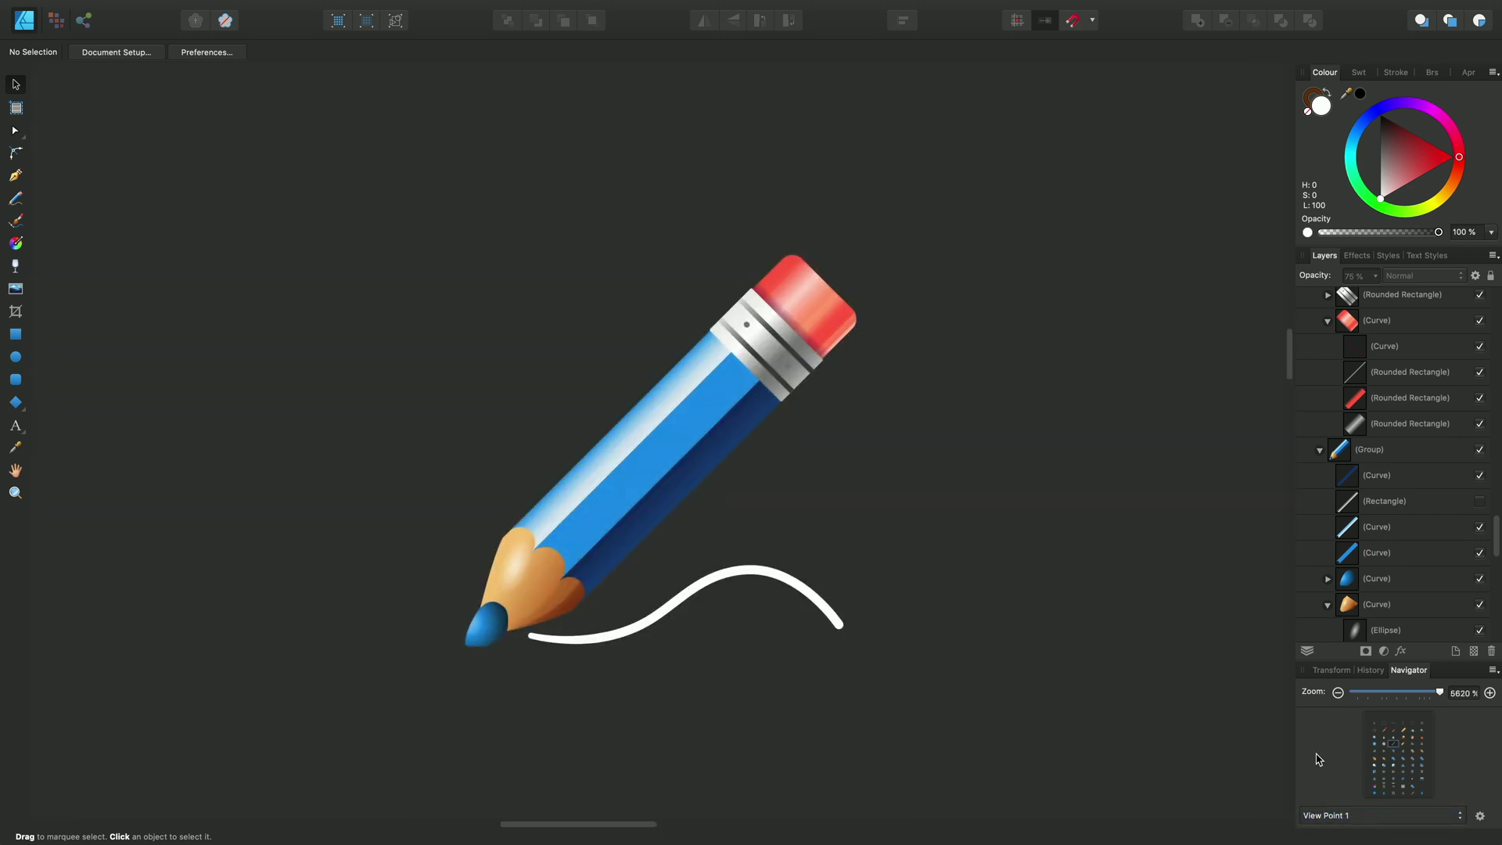
scroll(1491, 611, down, 10)
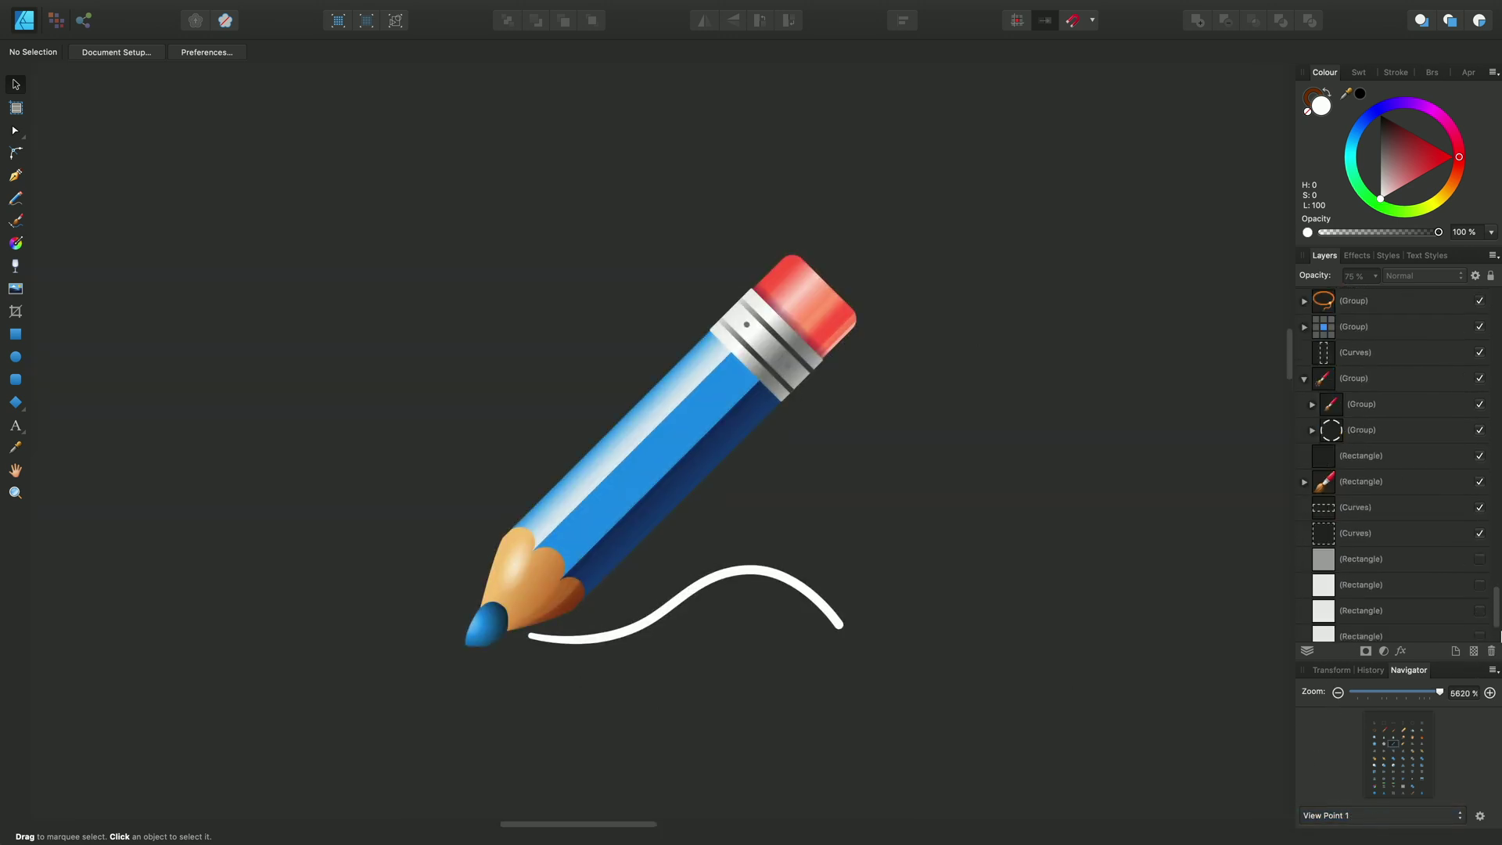
click(1481, 631)
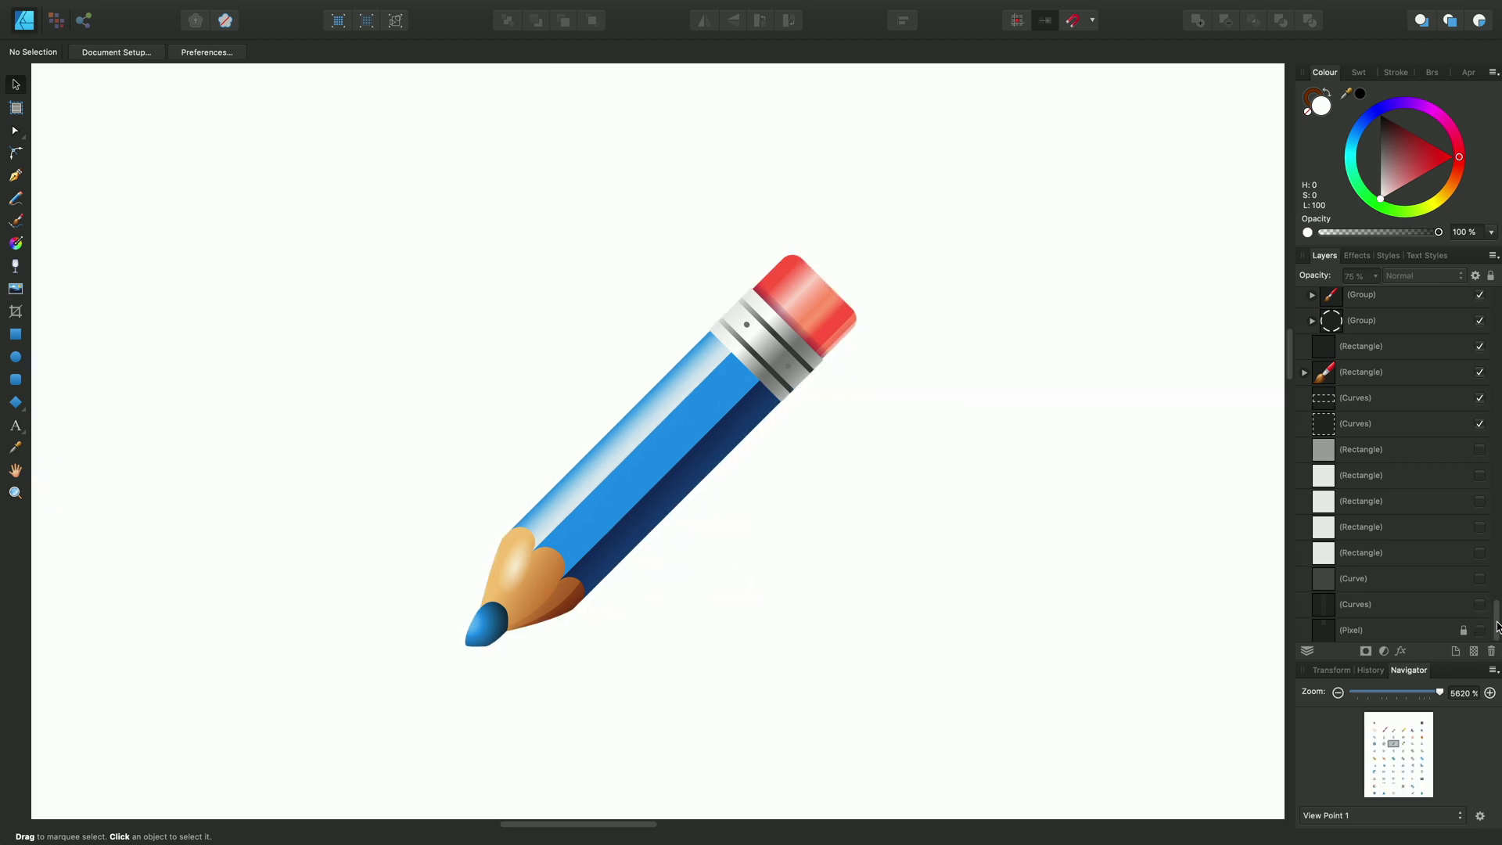
drag(1497, 626, 1497, 301)
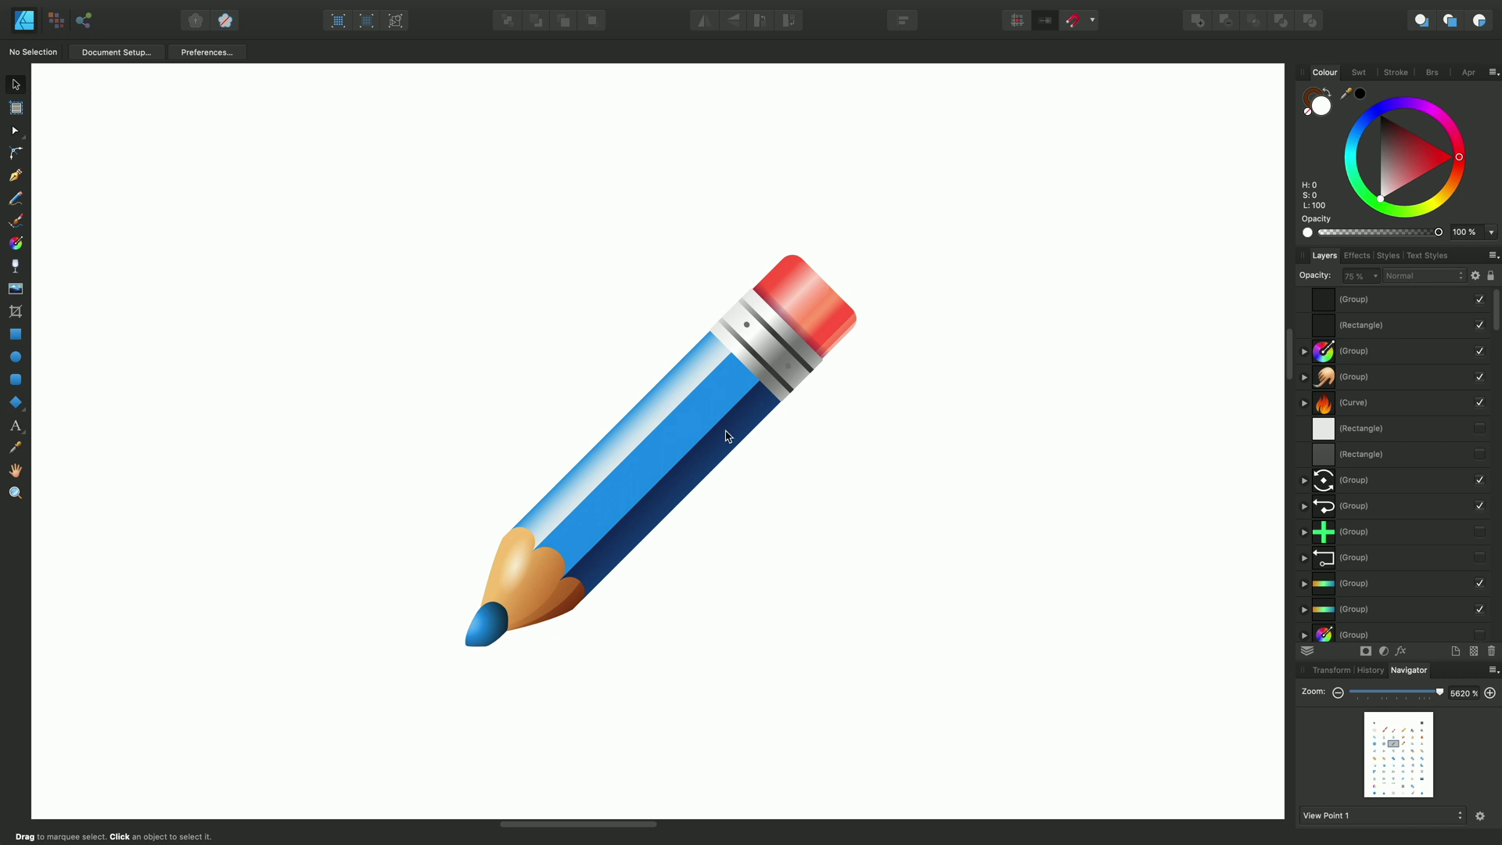
Select the pencil icon and preview it in Pixels view mode and in Pixels (Retina) view mode
click(675, 421)
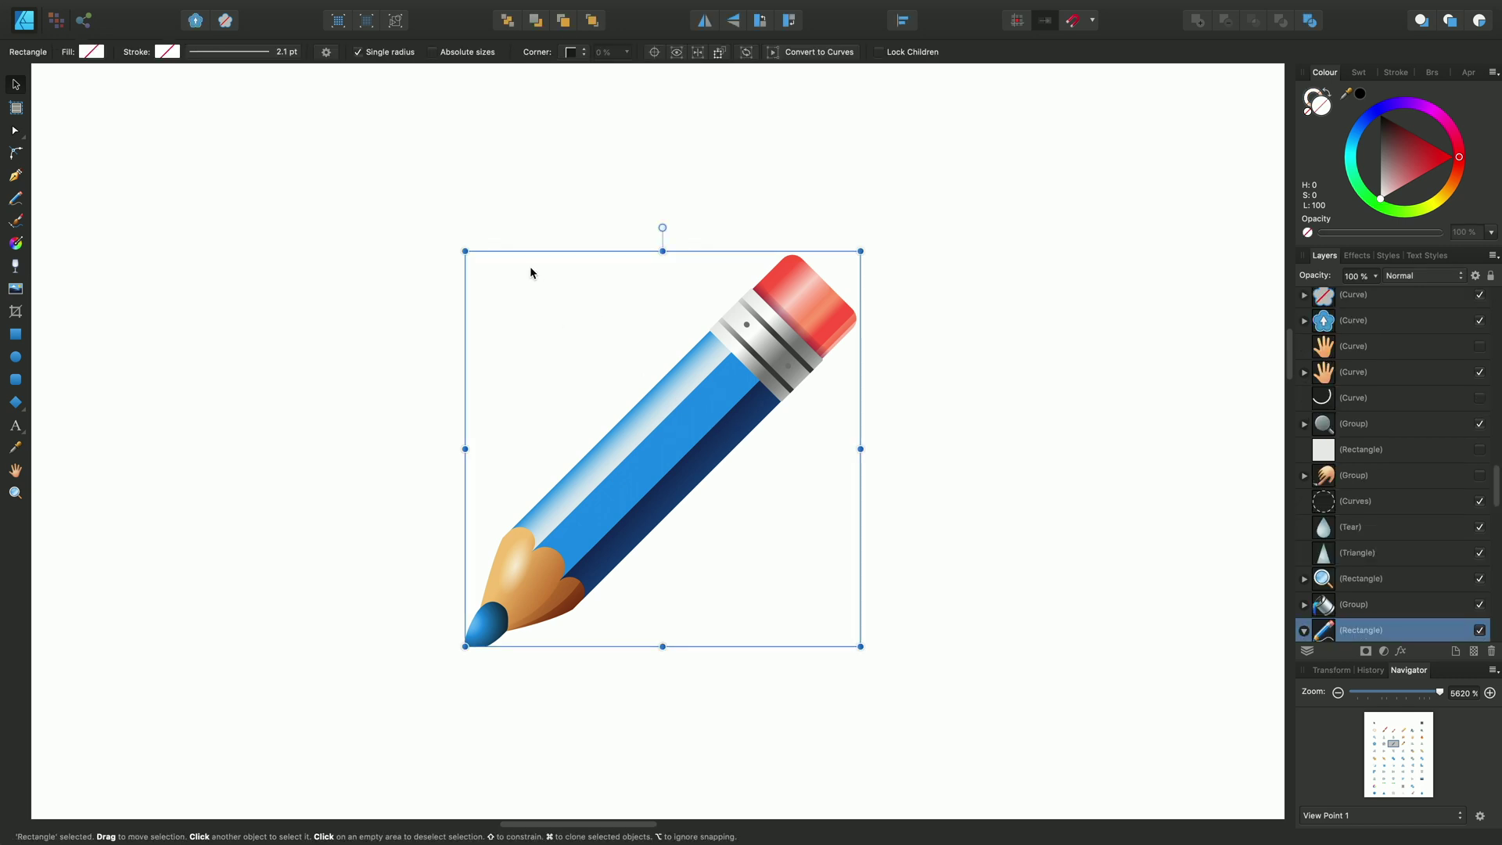
click(338, 24)
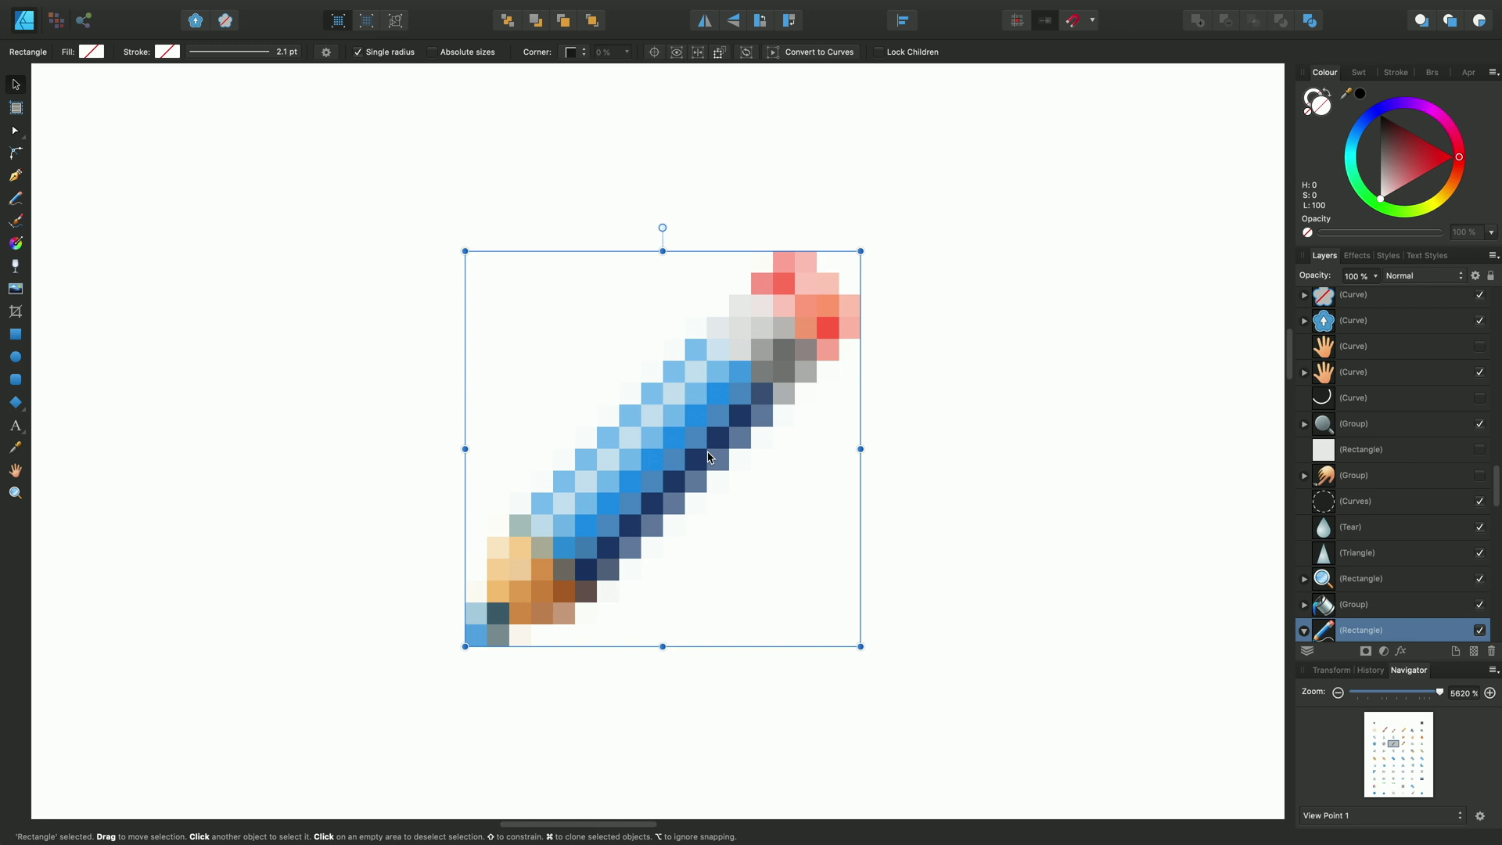
click(367, 23)
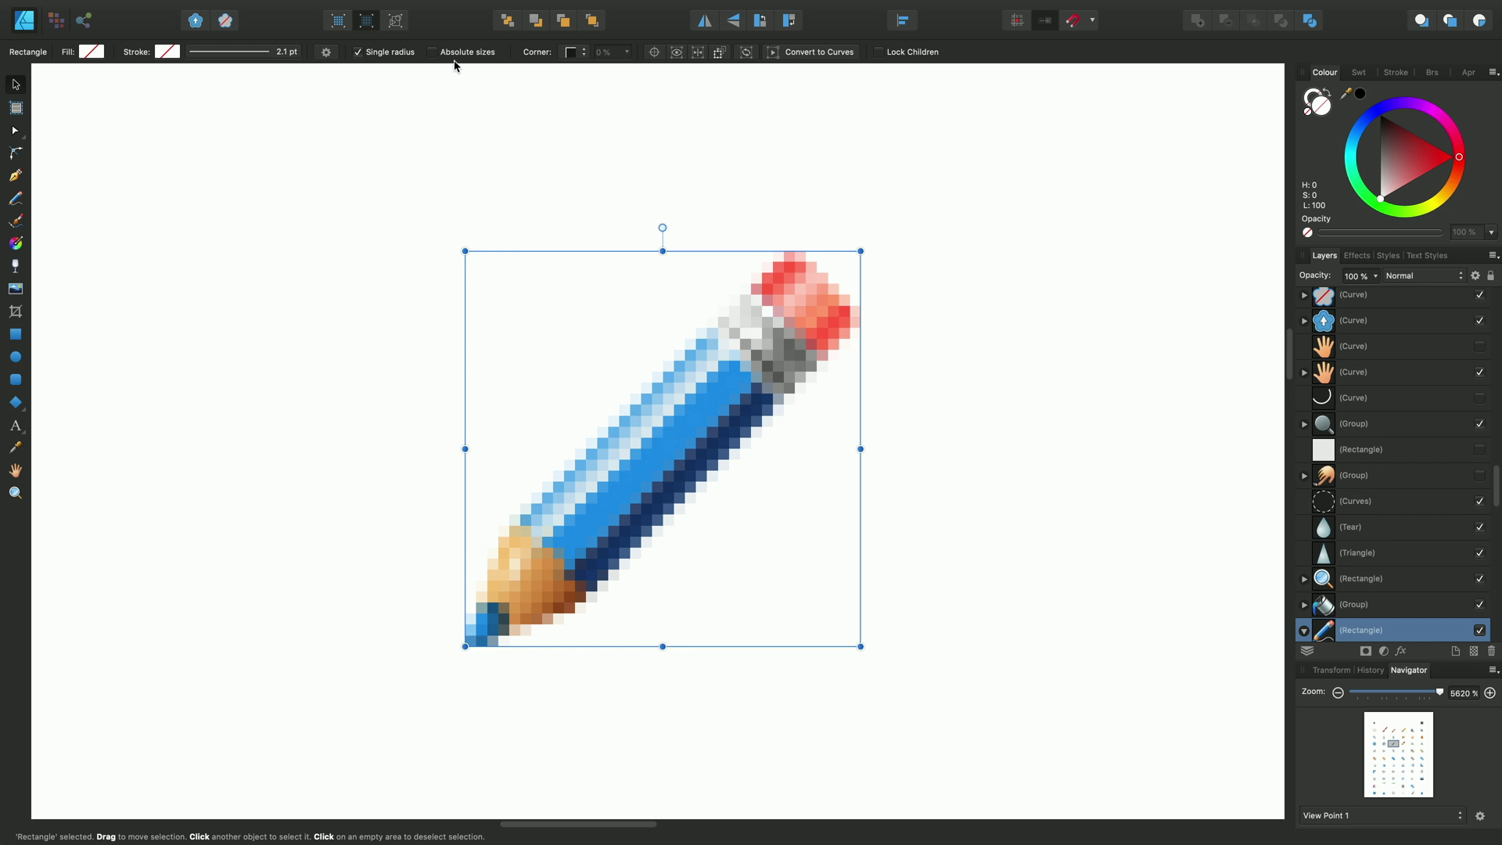
Turn on Split View and slide the divider to the middle of the pencil to compare retina pixels with vector
click(379, 8)
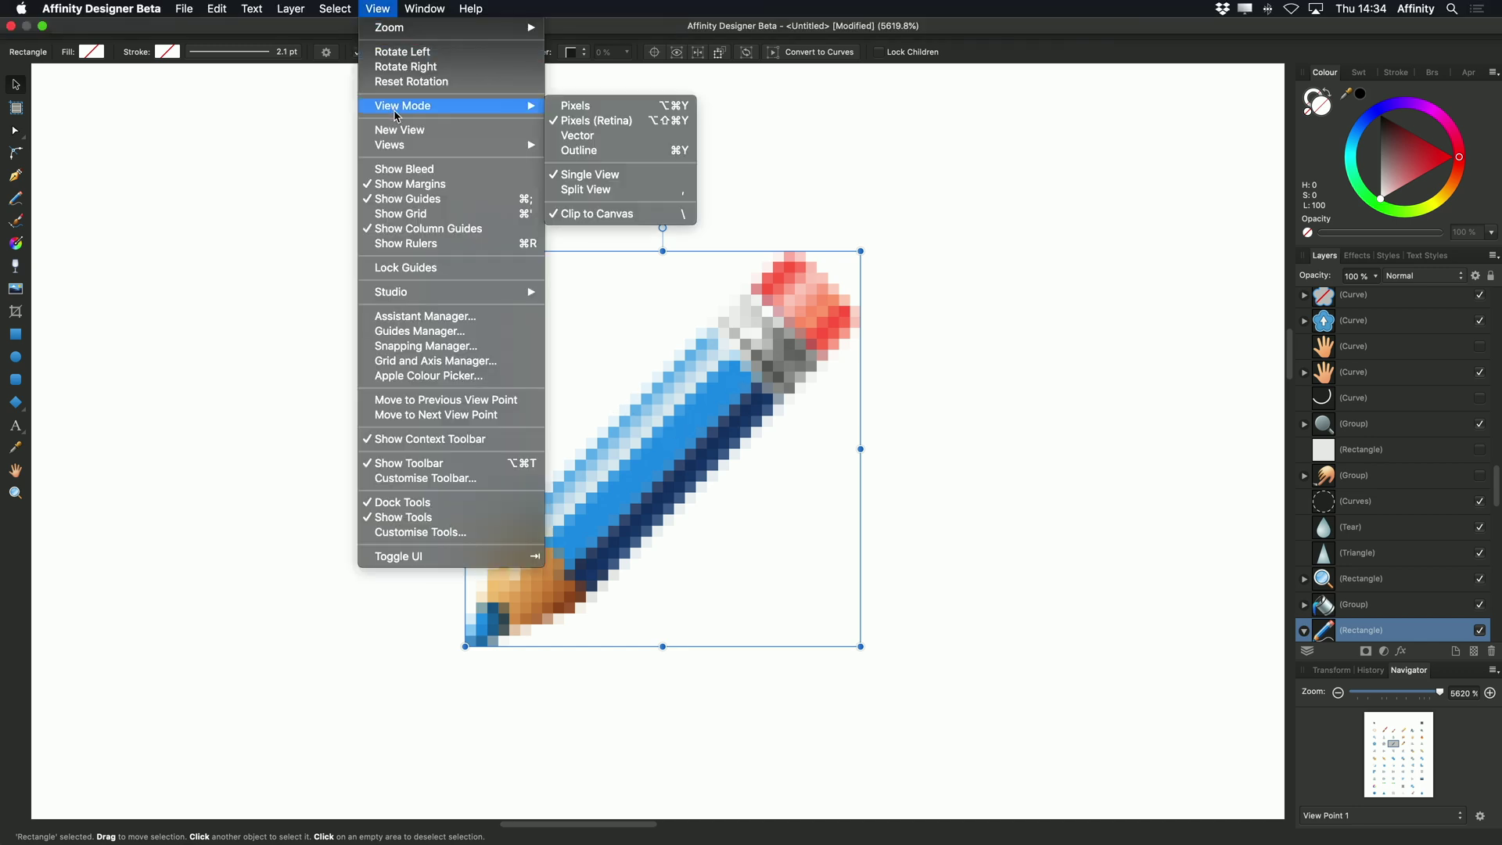
mouse_move(440, 106)
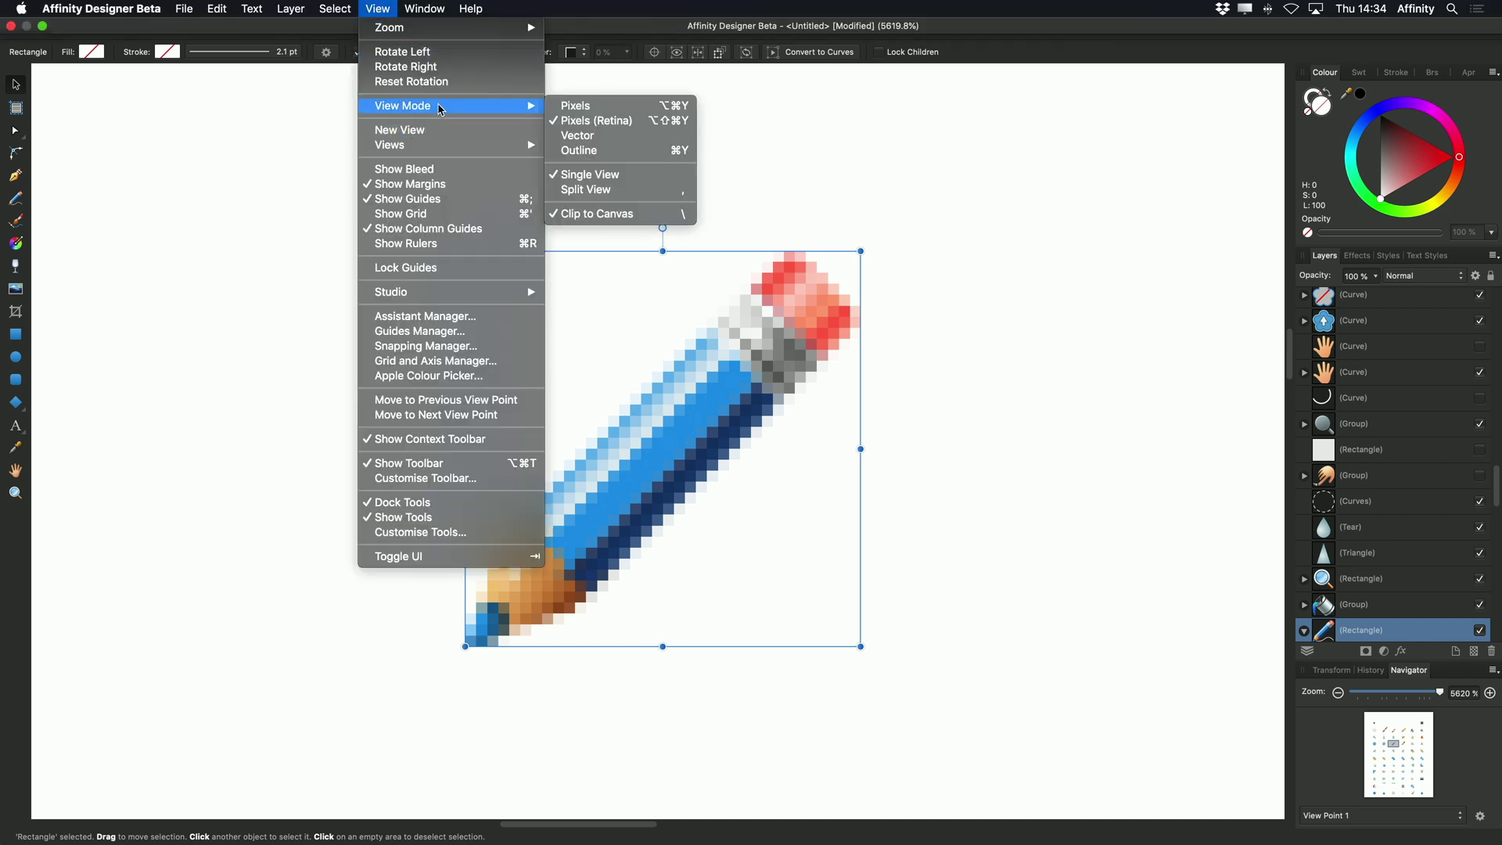
click(621, 191)
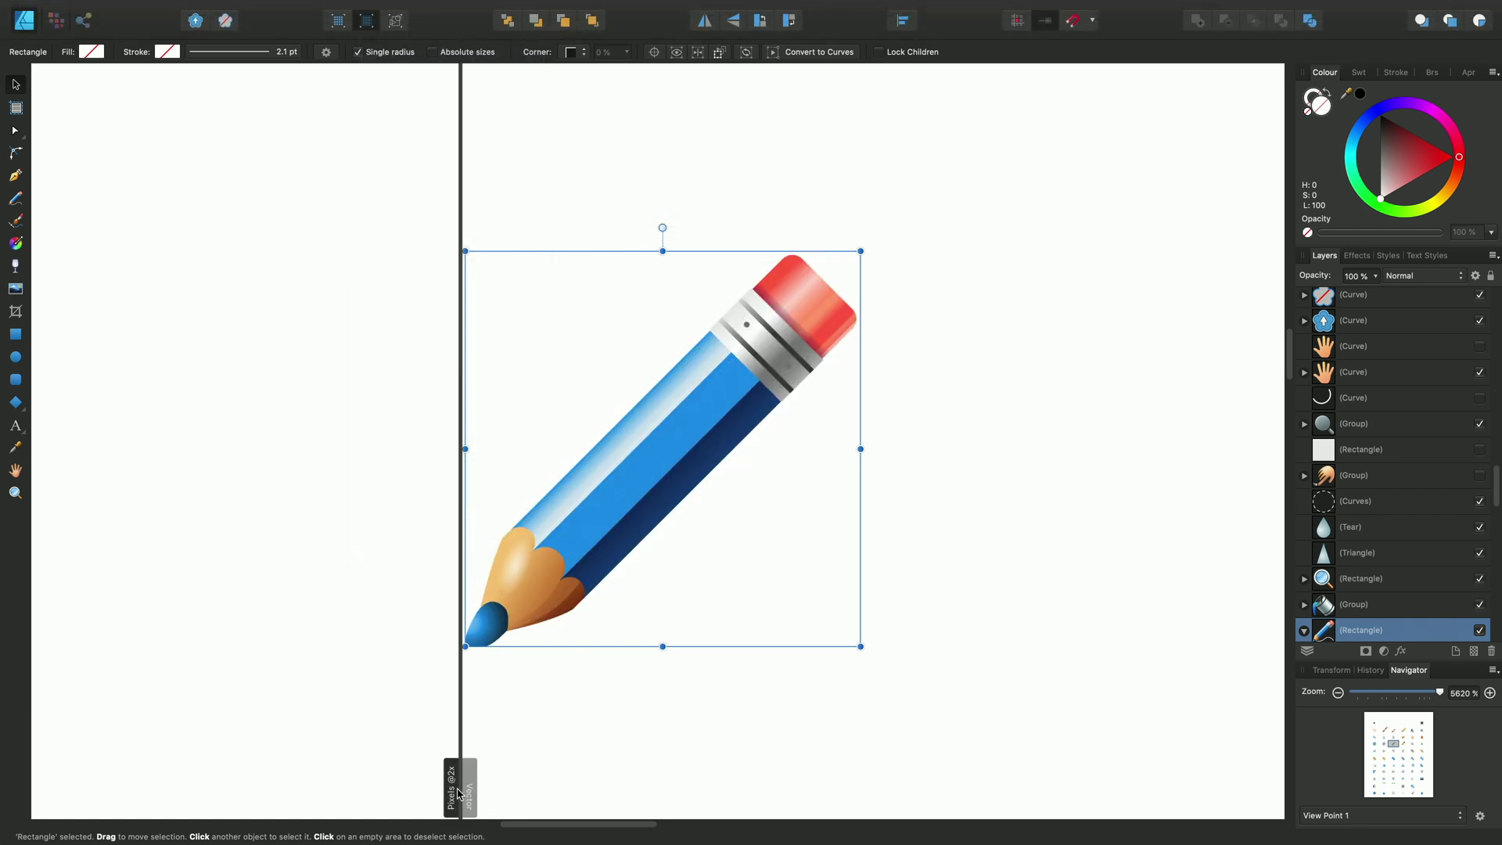
drag(462, 795, 661, 787)
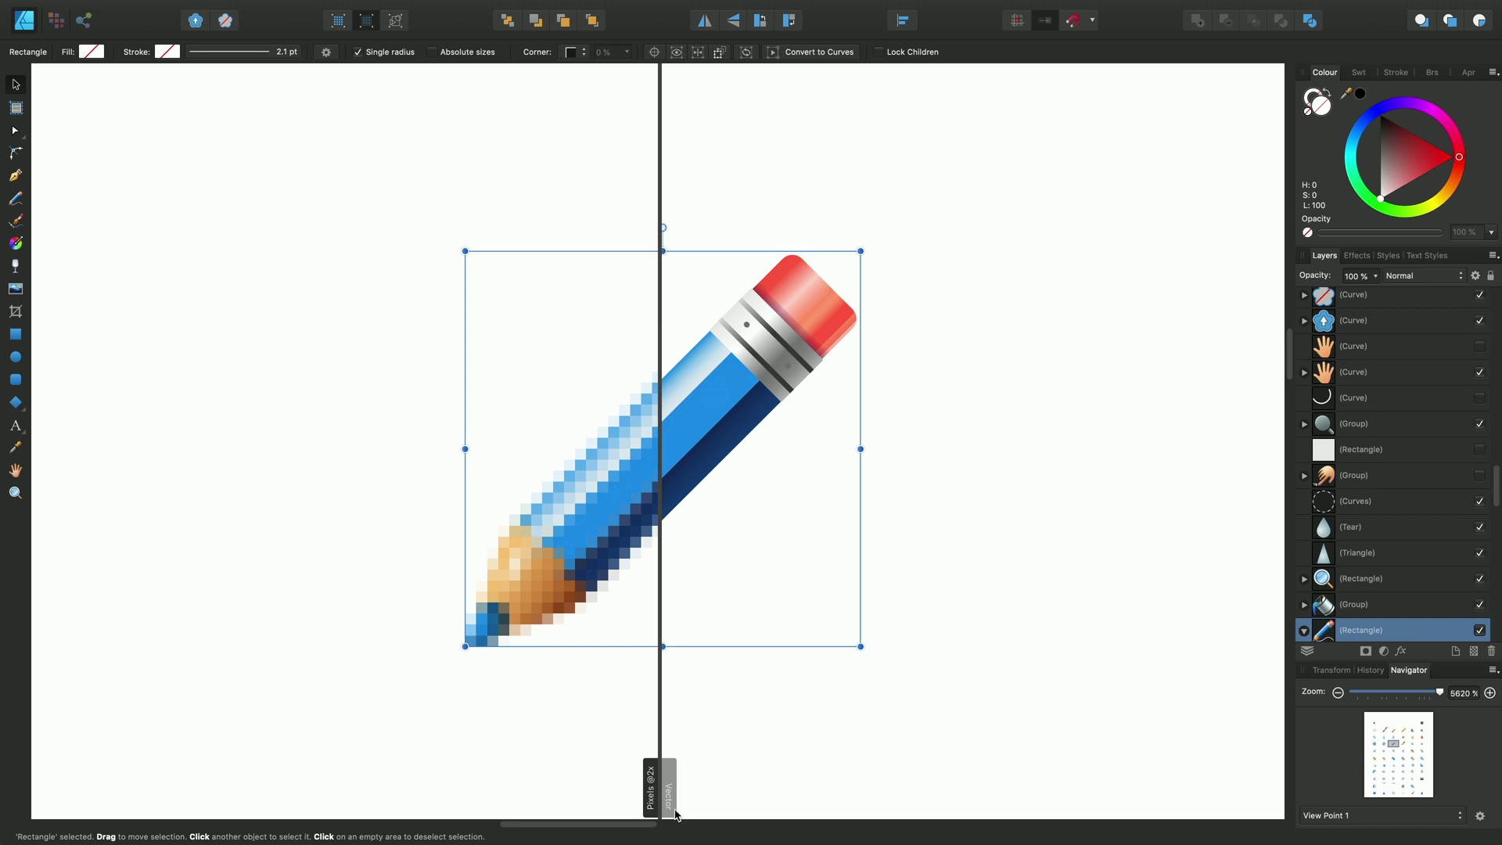
Set the split view's left half to Vector and its right half to retina pixels, shift the divider slightly left, and deselect the pencil
click(651, 789)
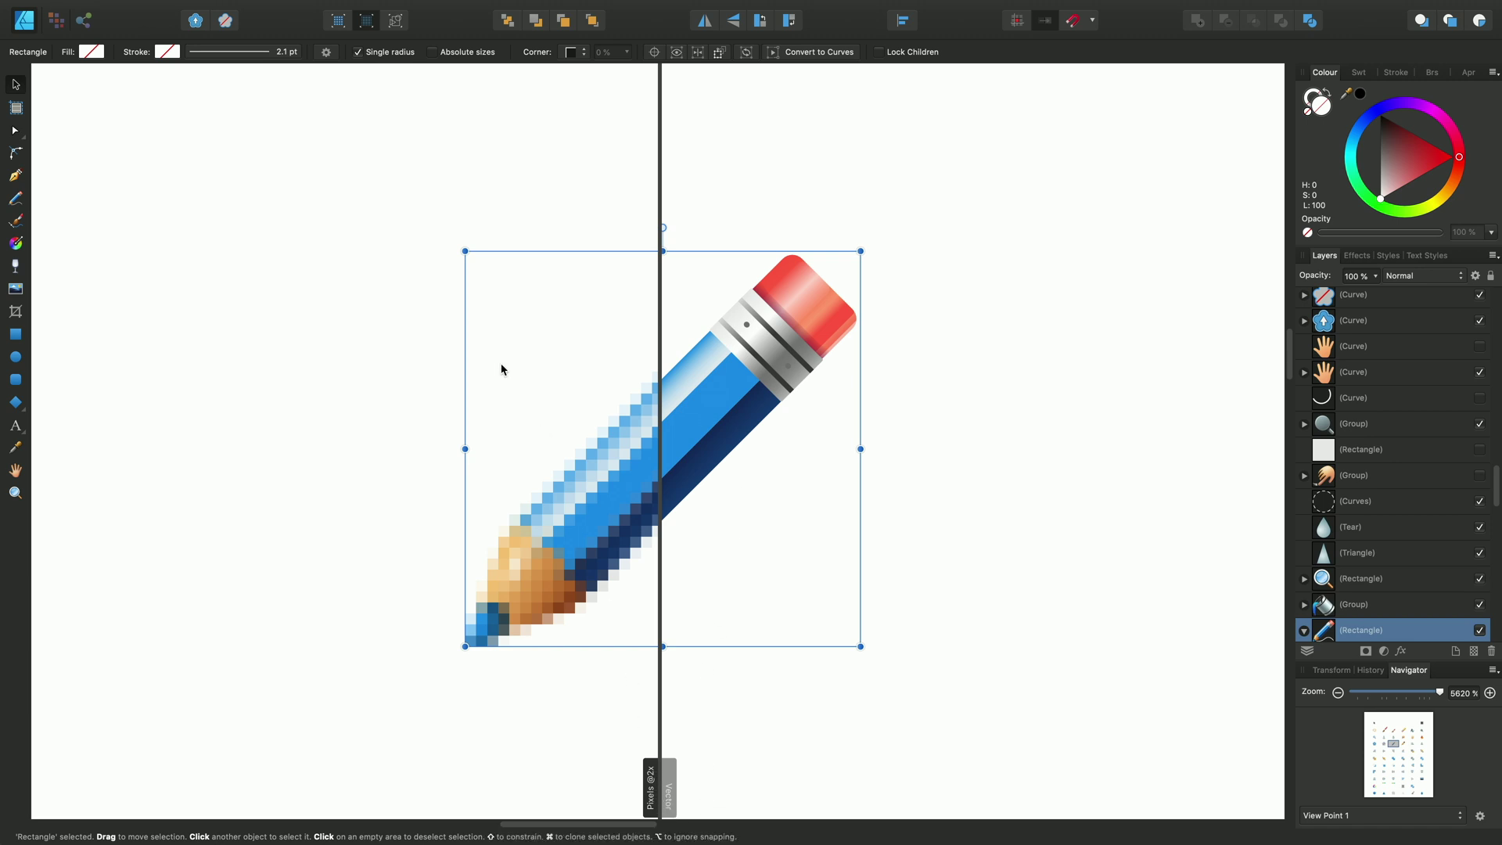
click(669, 796)
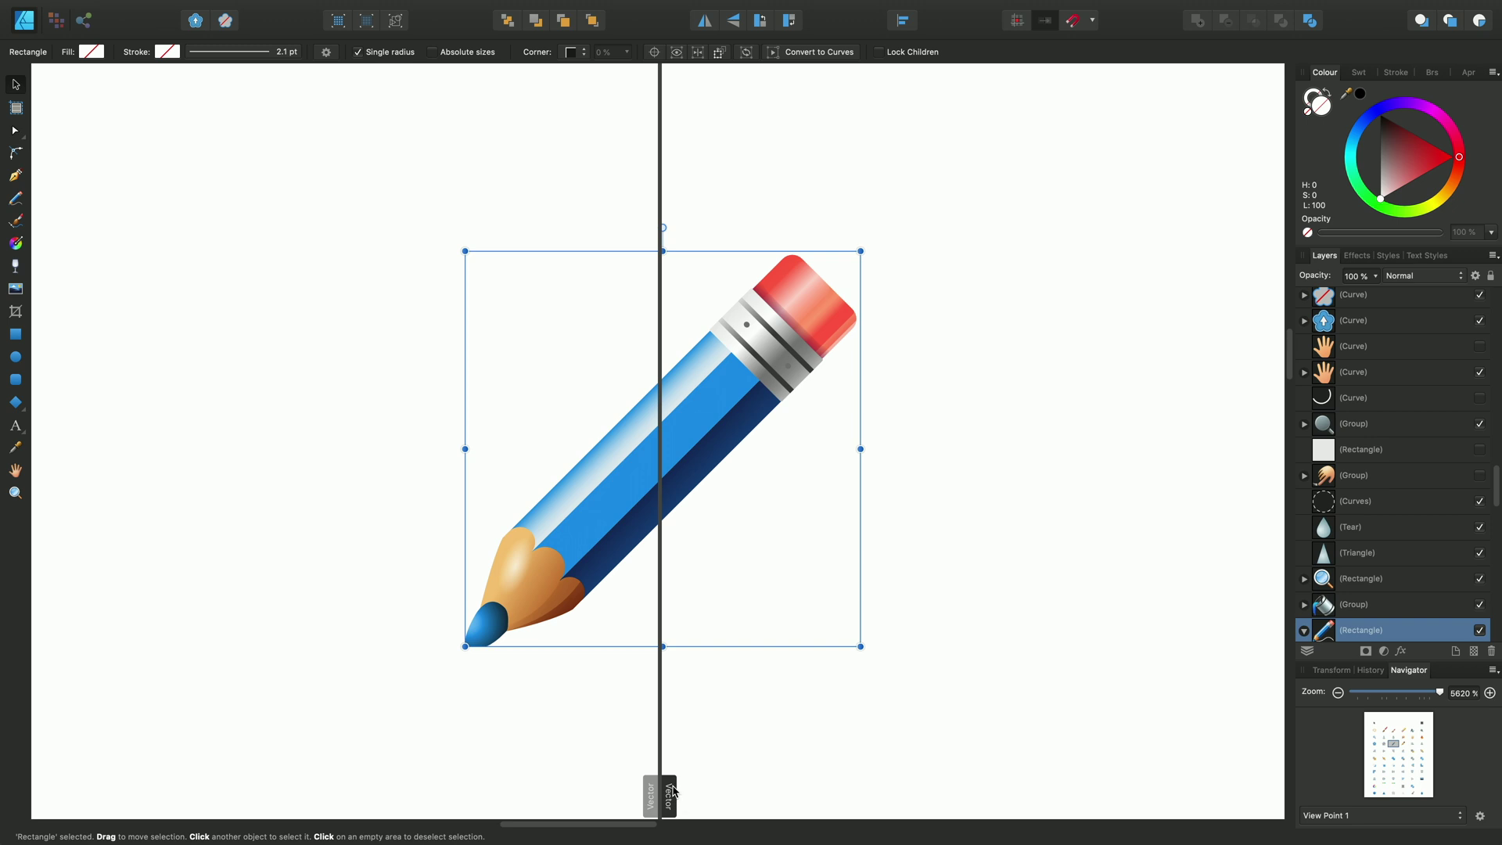
click(366, 20)
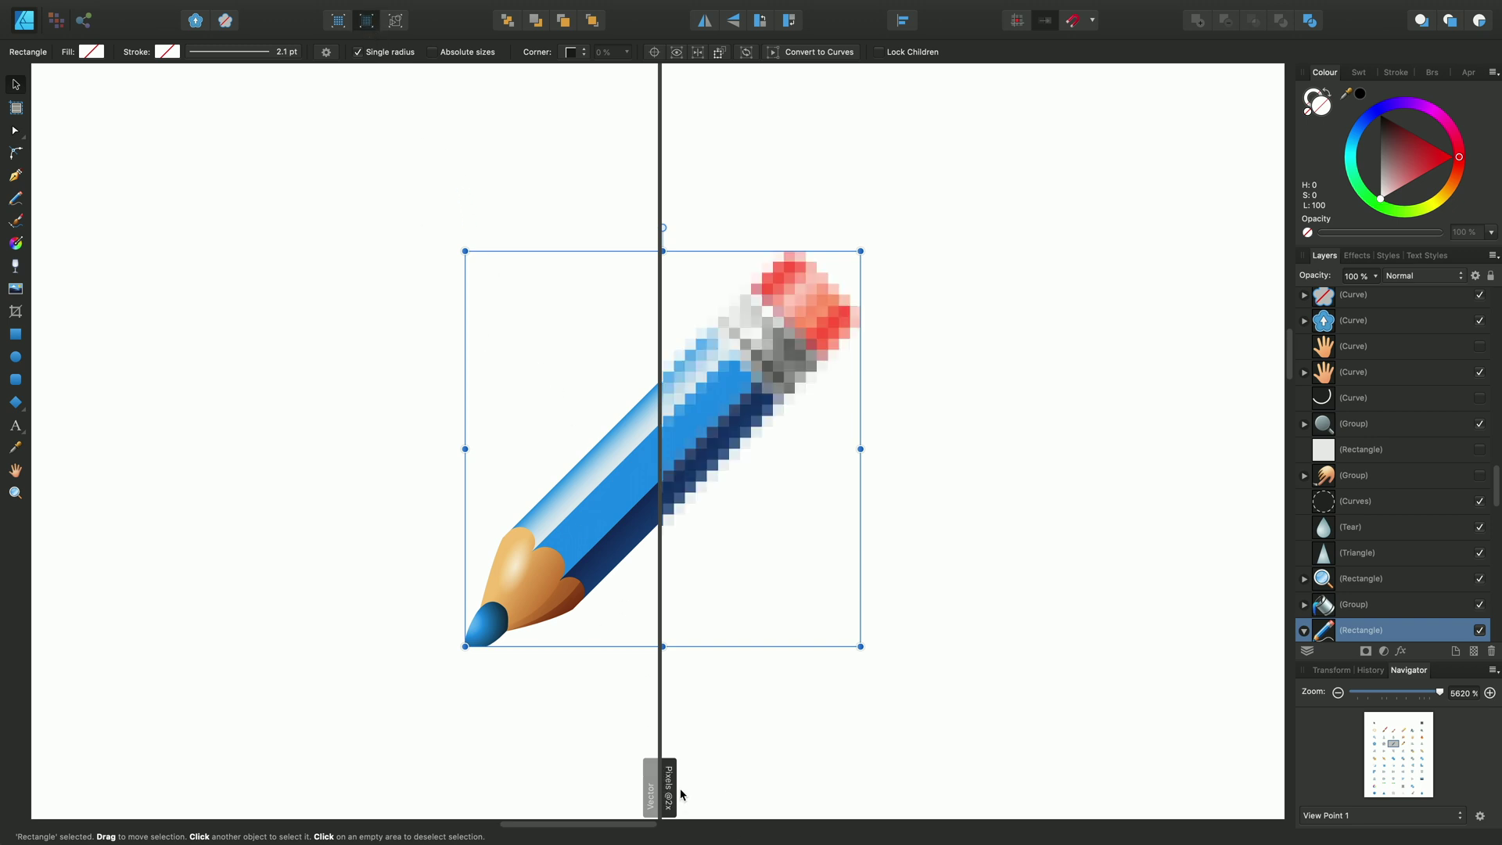
mouse_move(661, 744)
mouse_down()
mouse_move(581, 734)
mouse_move(701, 722)
mouse_move(610, 718)
mouse_move(701, 724)
mouse_move(640, 721)
mouse_up()
click(648, 751)
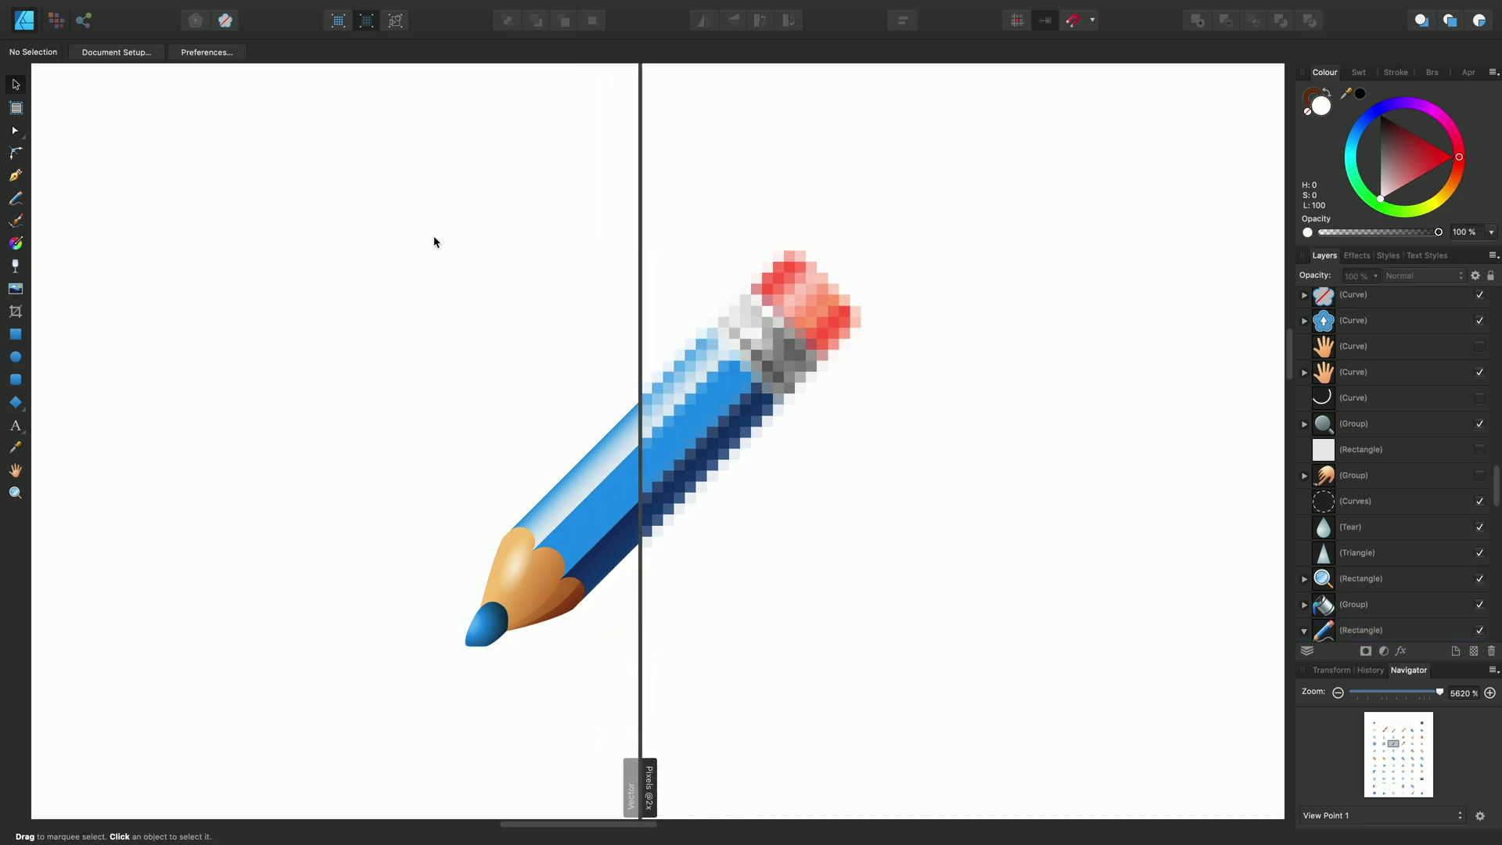
Compare retina pixels in the split view's left half with standard pixels in the right half, shifting the divider slightly right
click(338, 21)
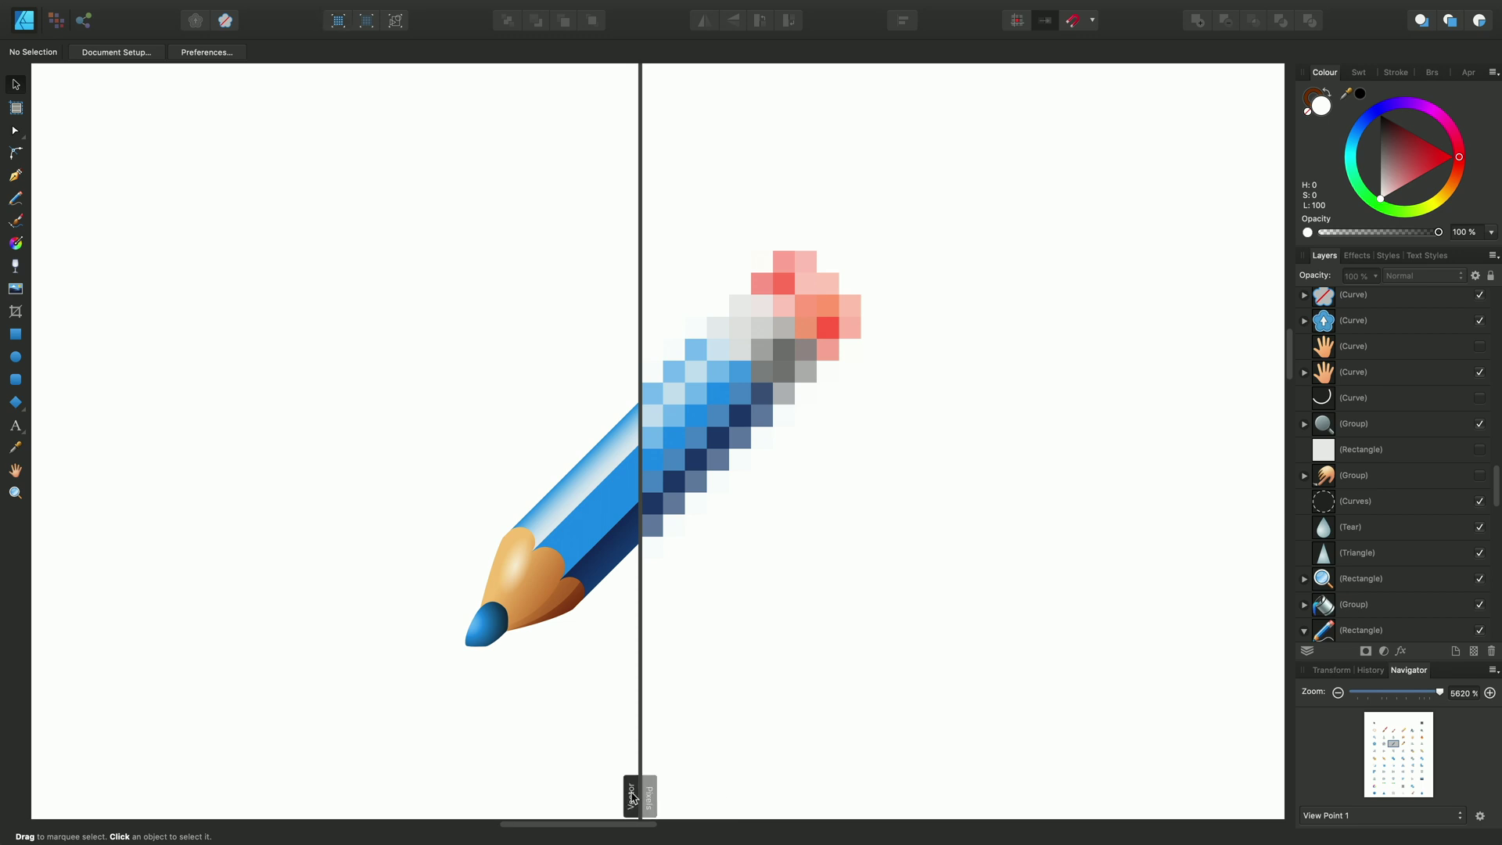
click(368, 22)
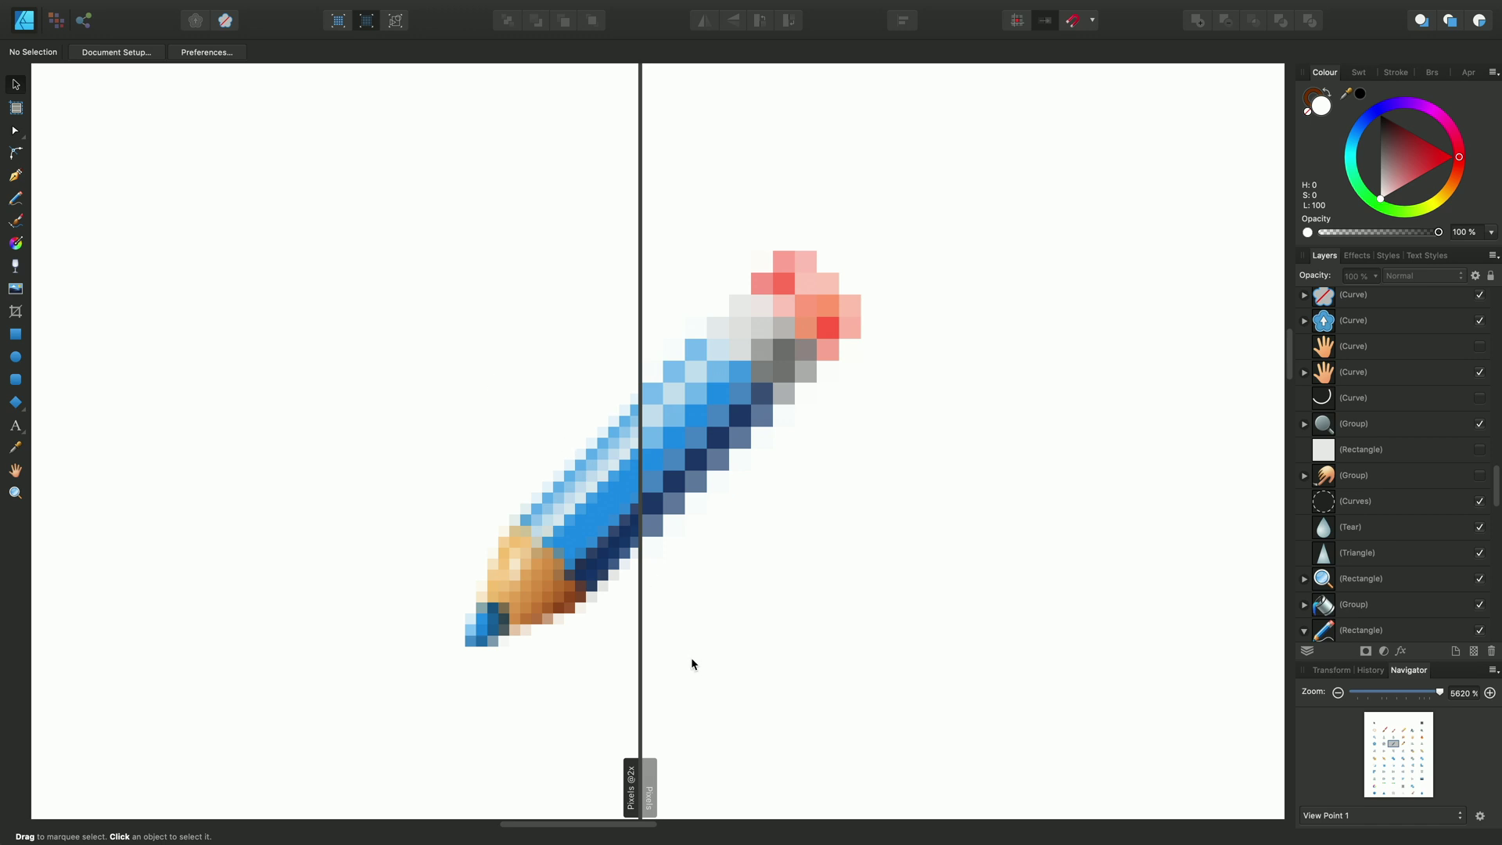
drag(643, 673, 682, 678)
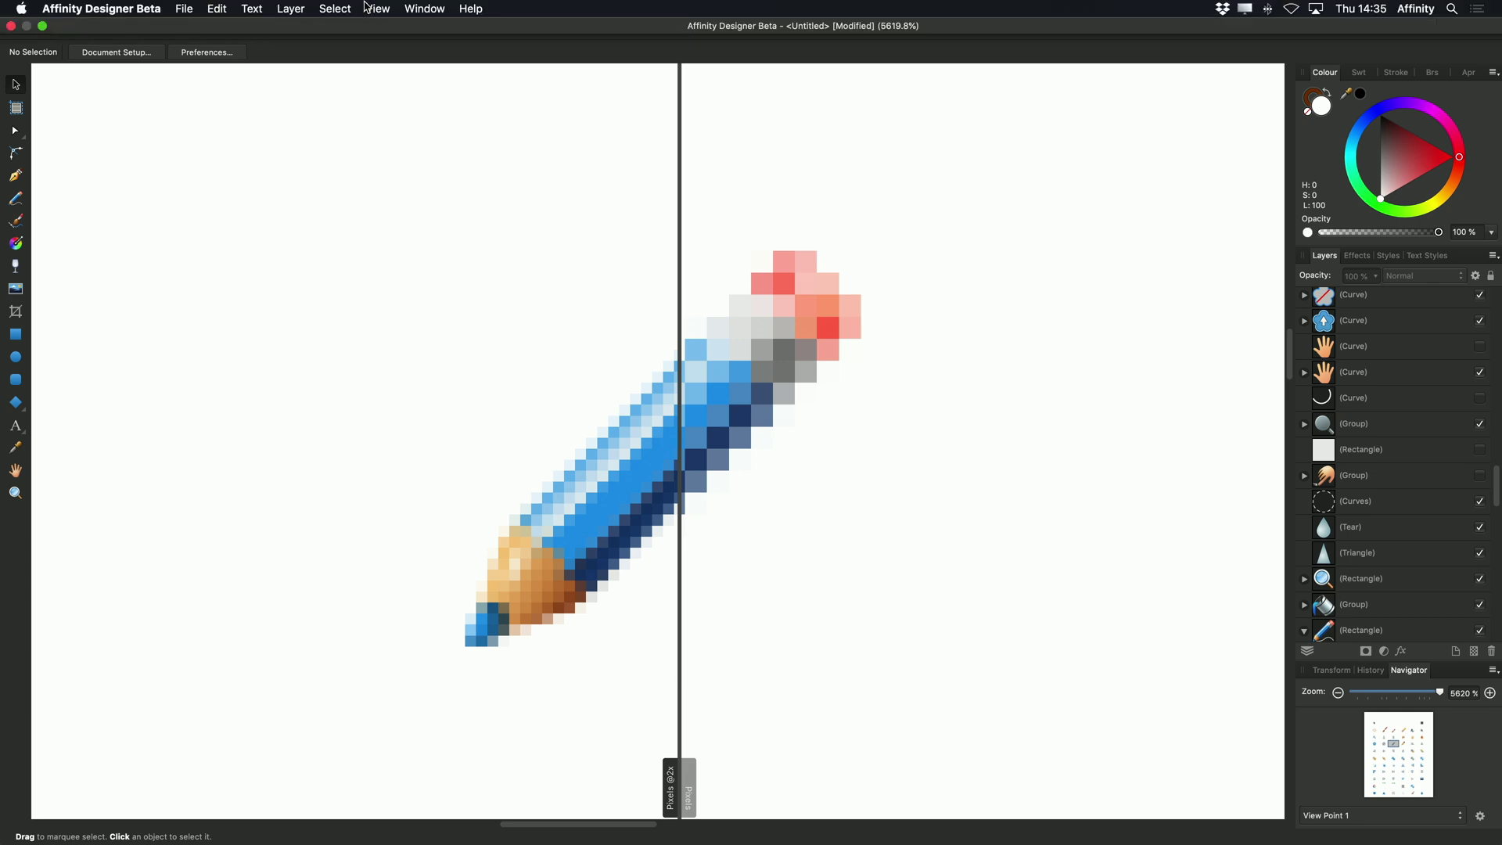
Turn off Split View and switch the whole pencil out of pixel preview into Outline view mode
click(378, 9)
mouse_move(437, 108)
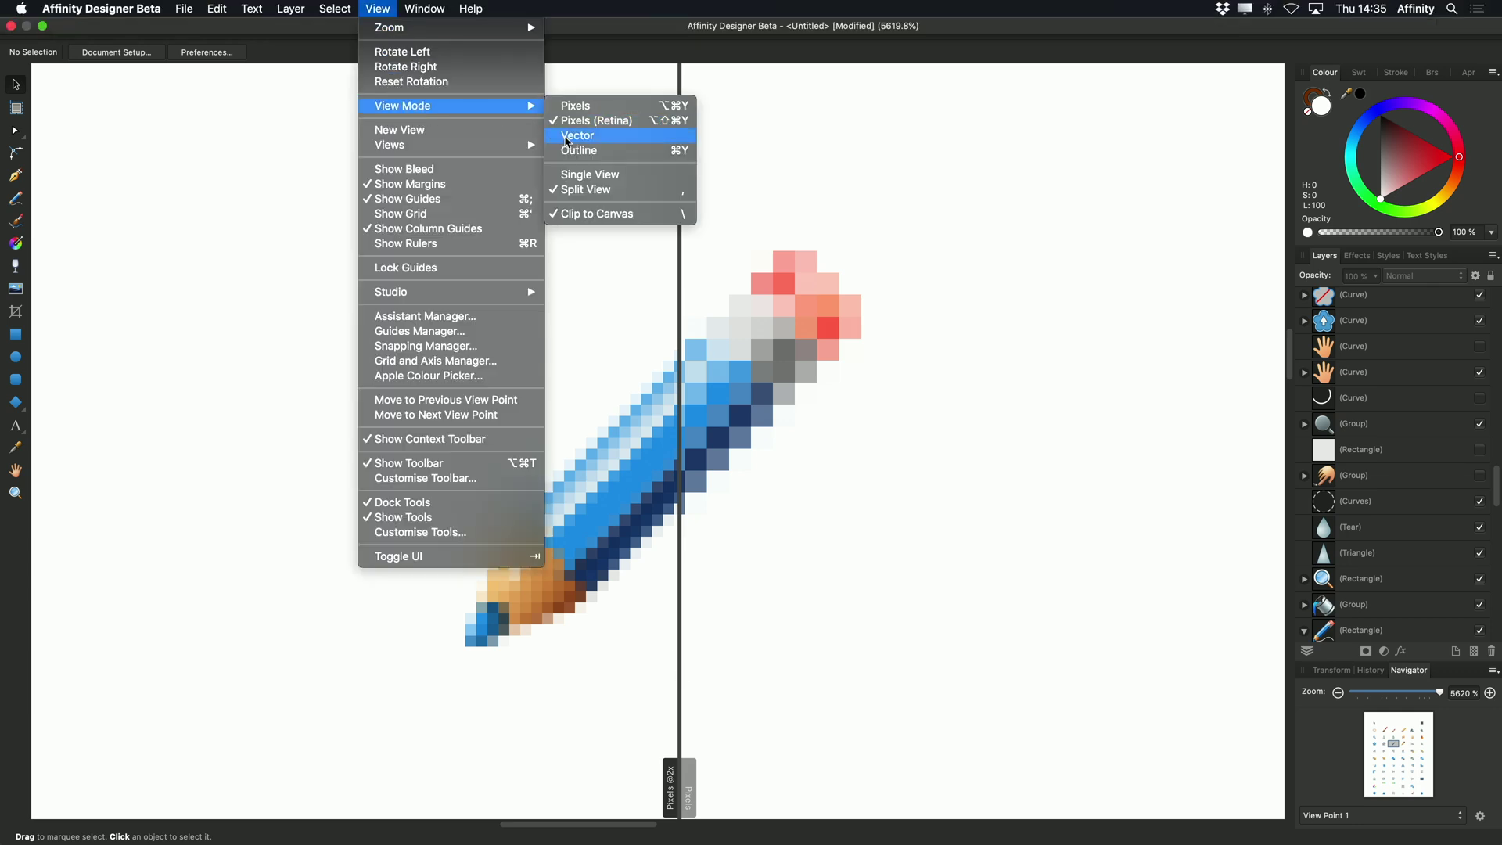
click(599, 196)
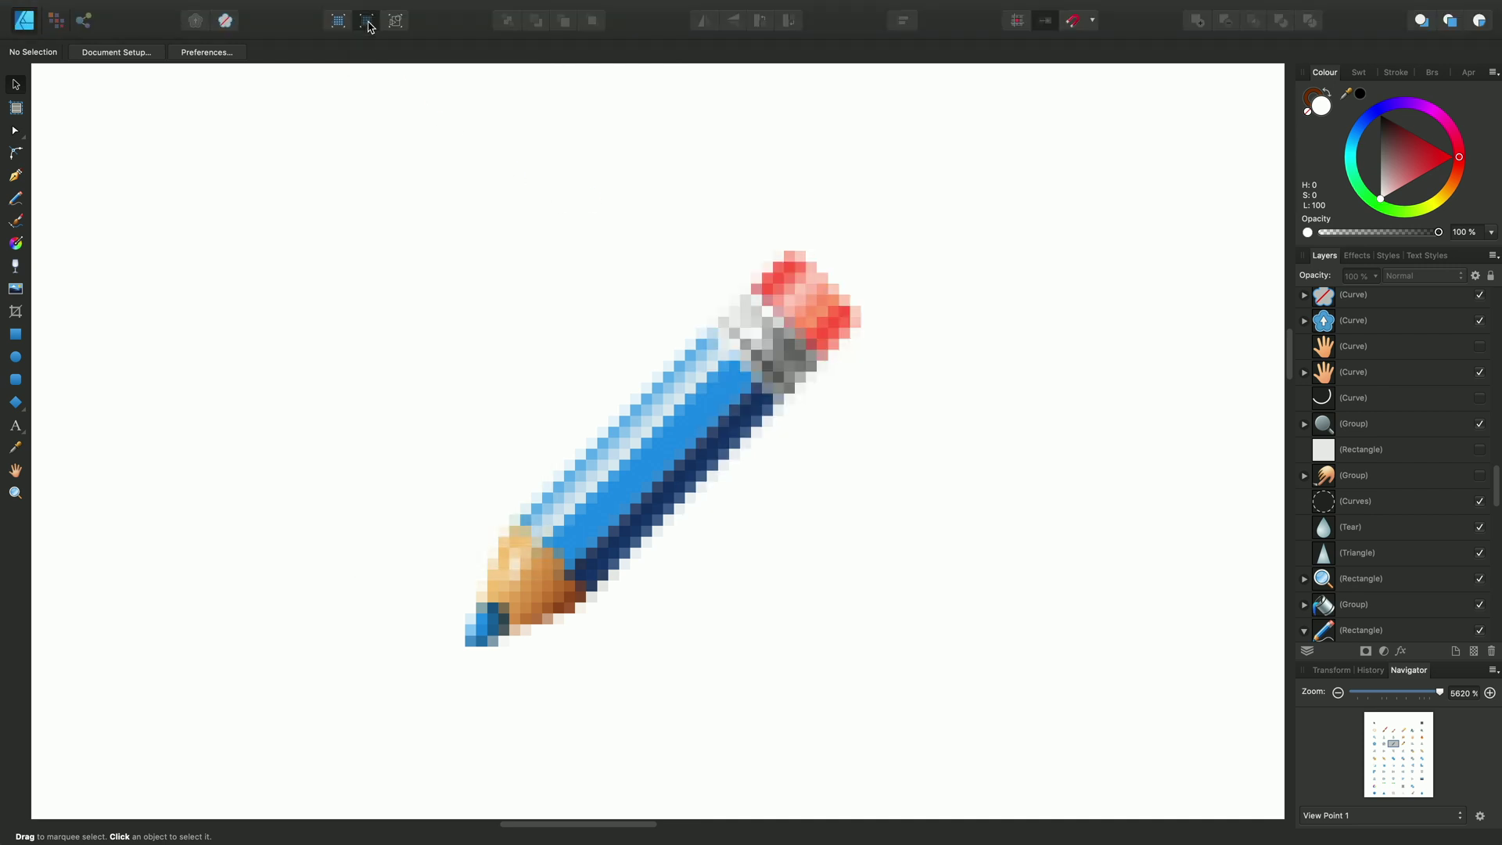
click(368, 22)
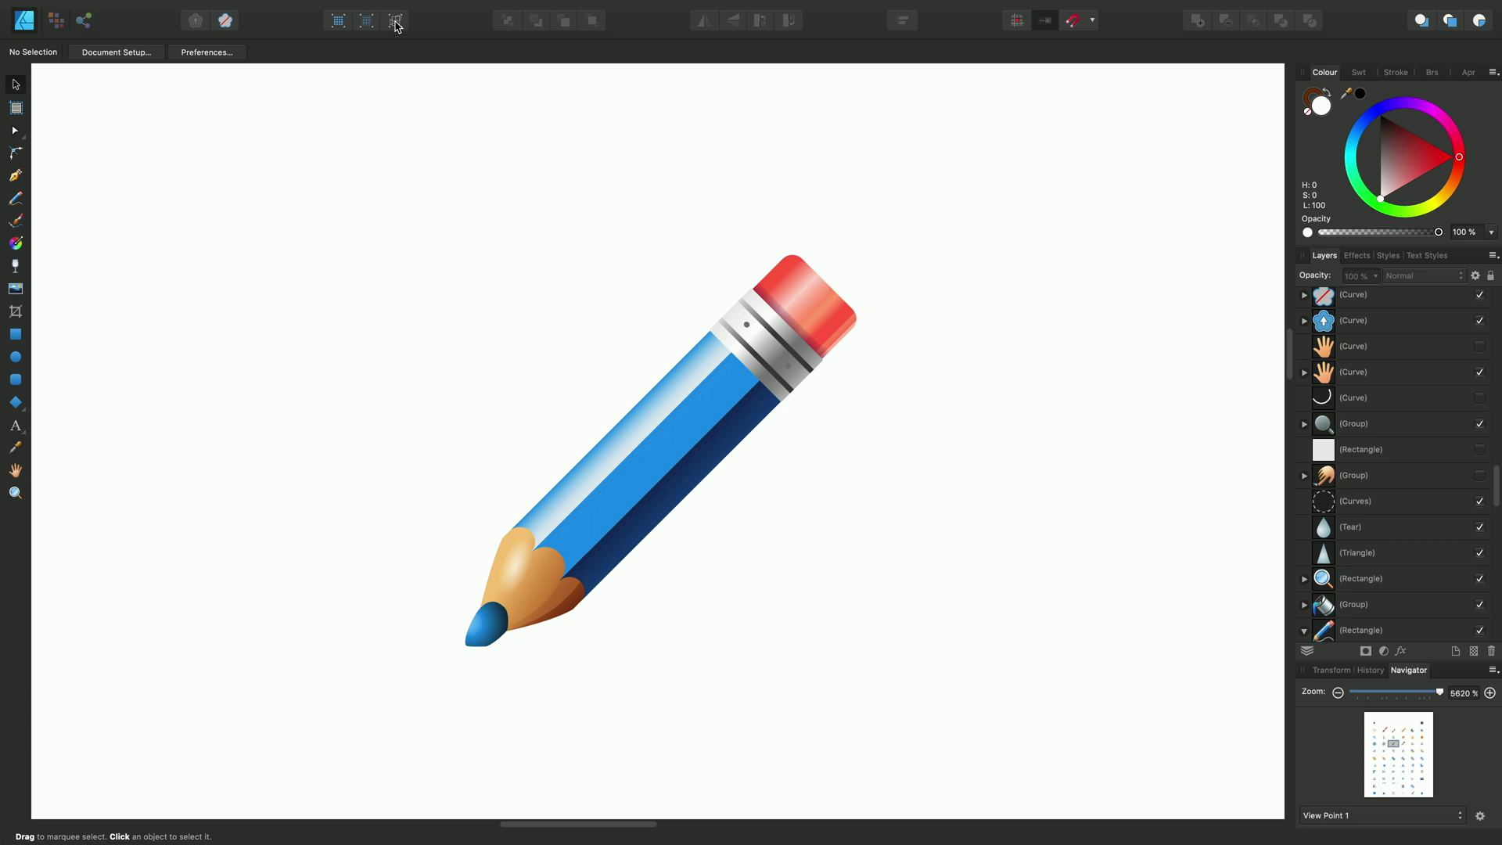
click(397, 22)
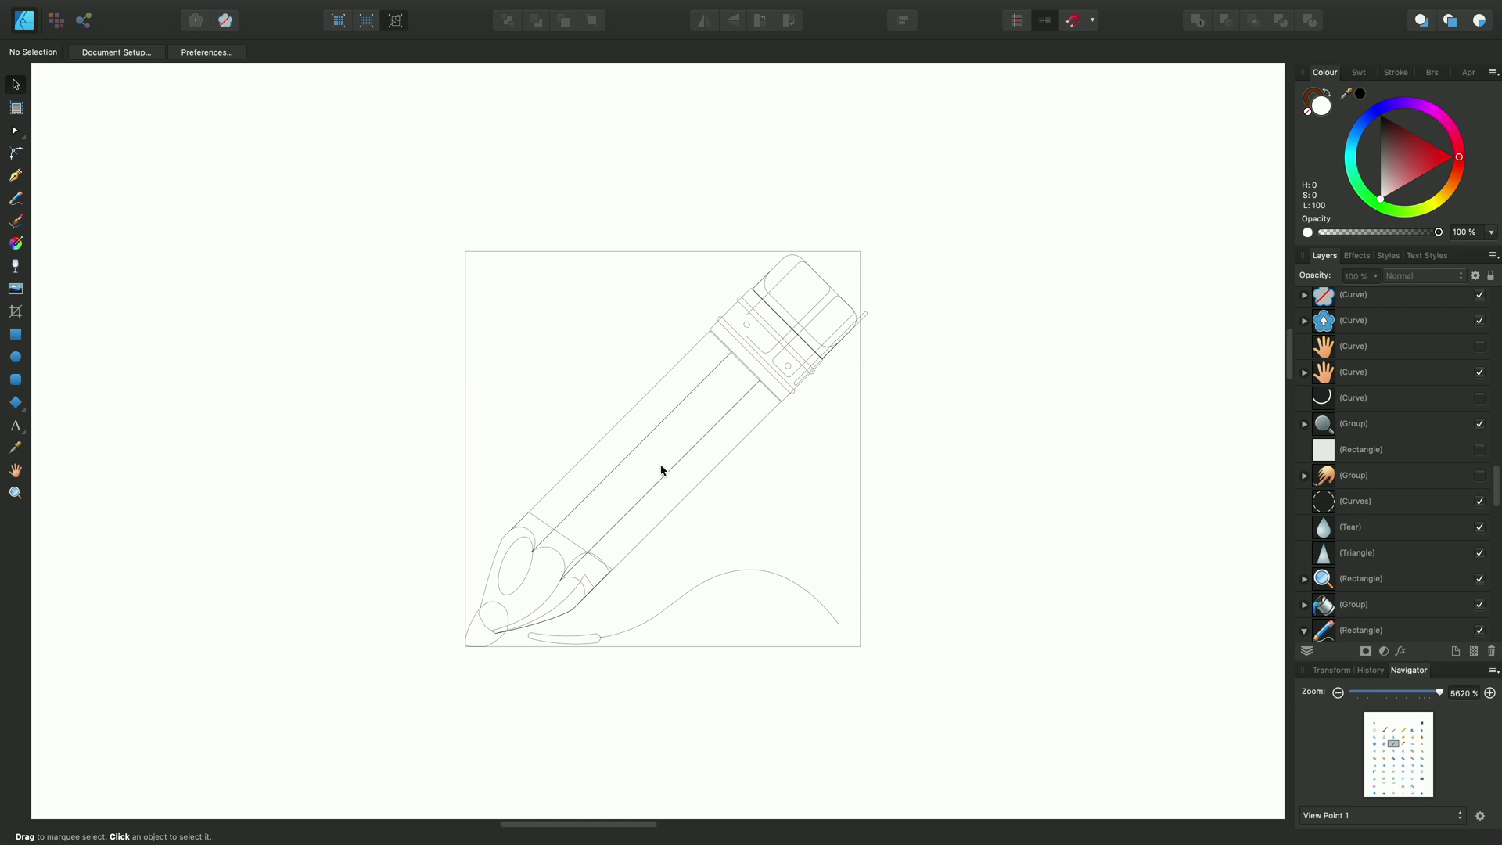
Turn on Split View with Outline in the left half and Vector in the right half, and slide the divider across the pencil
click(378, 8)
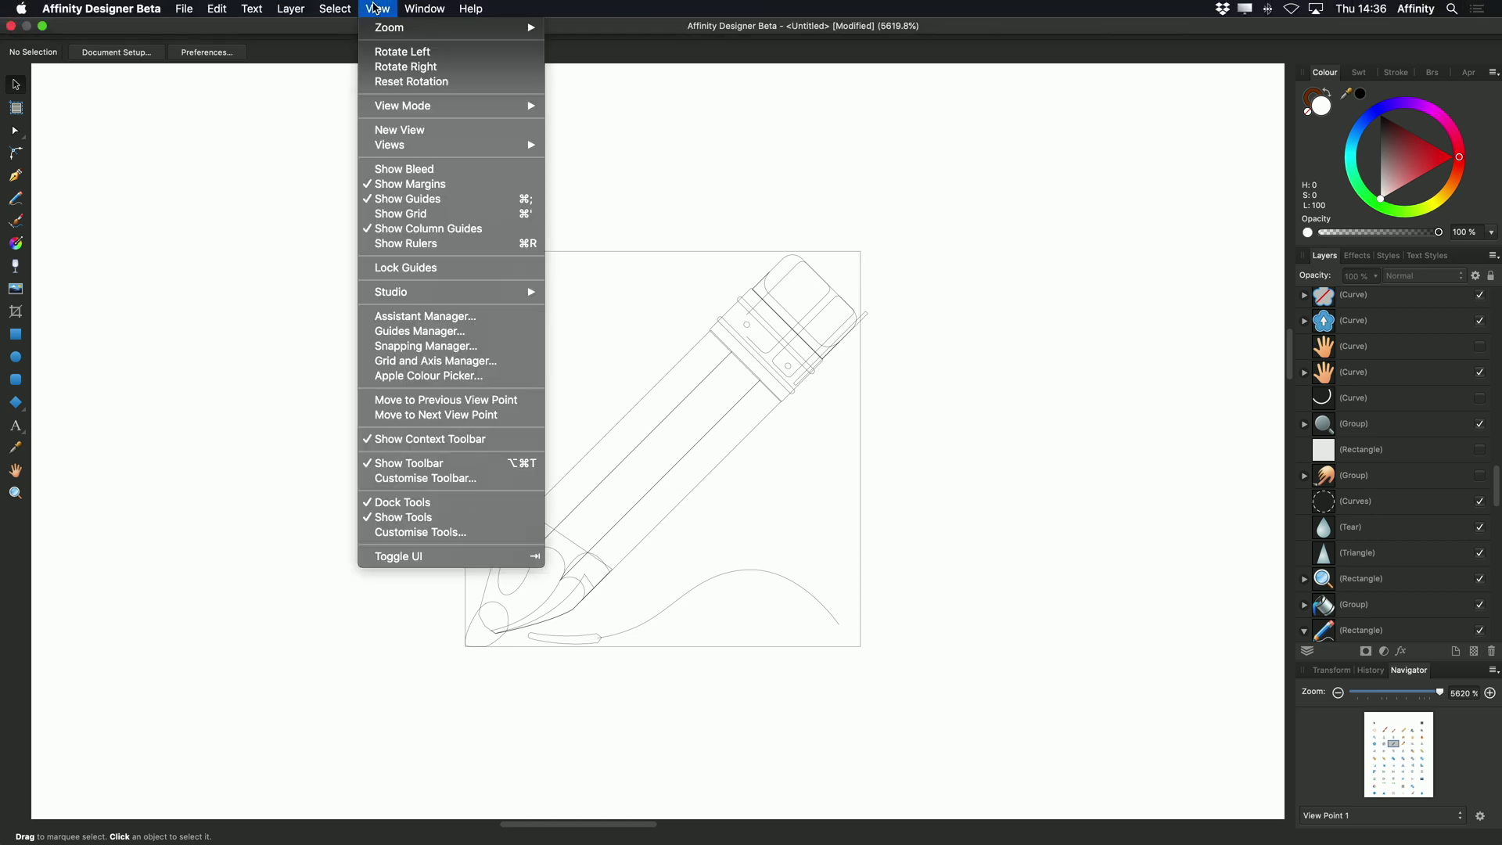
mouse_move(463, 108)
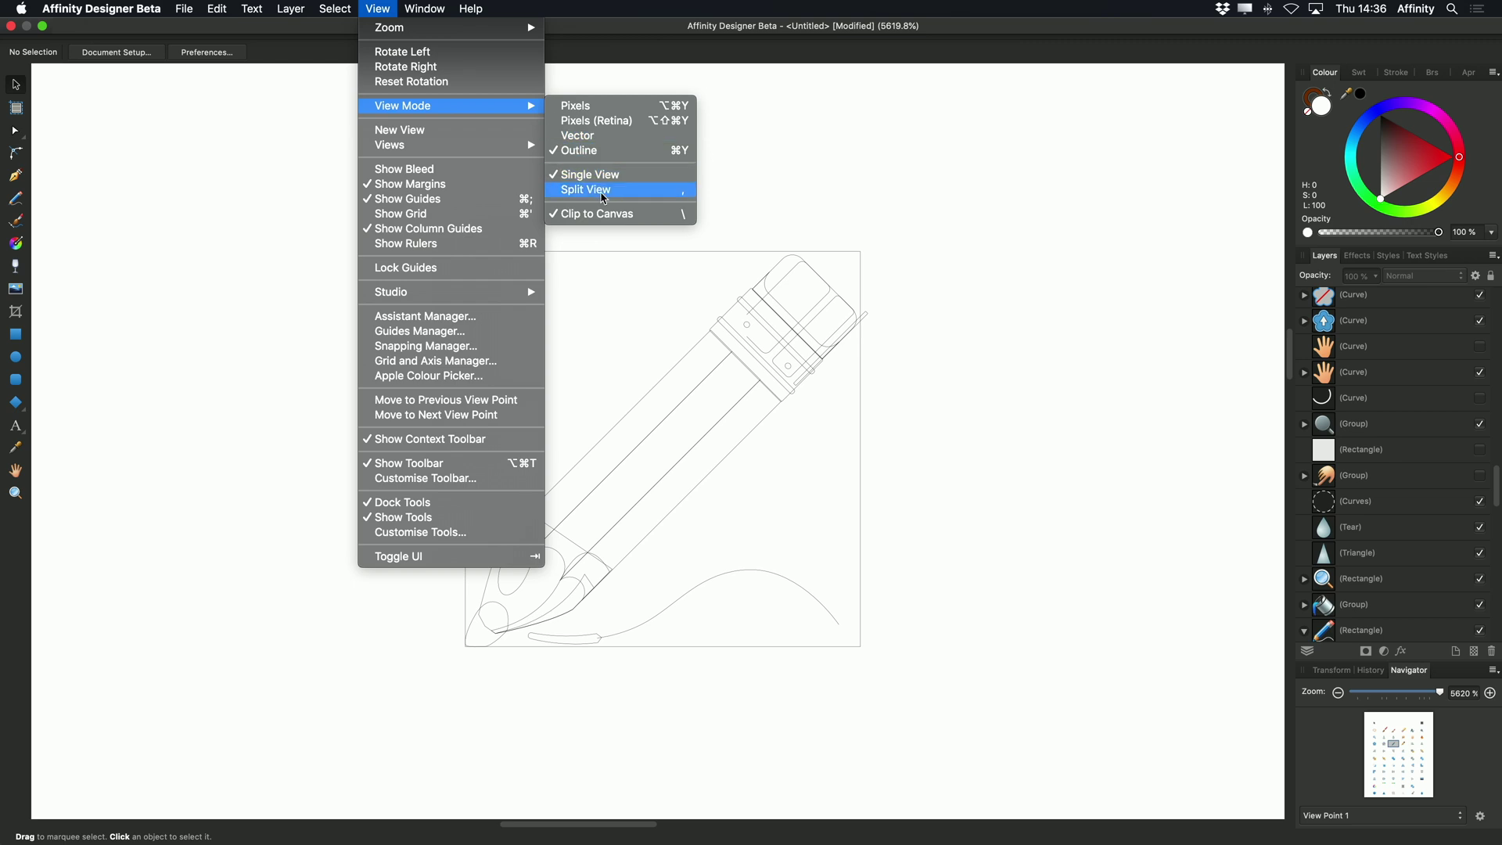
click(594, 190)
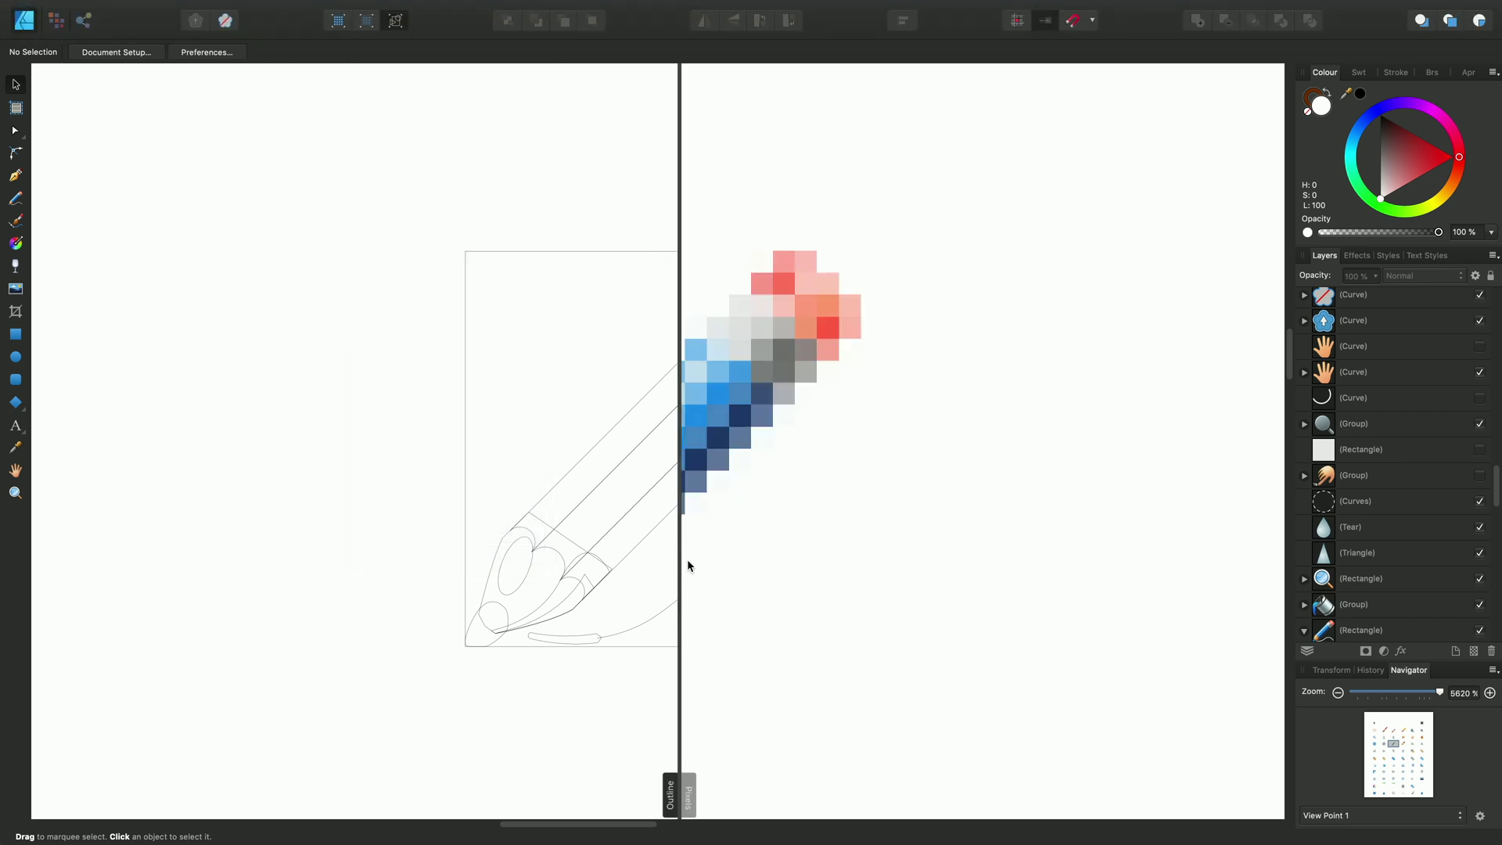
click(695, 806)
click(367, 22)
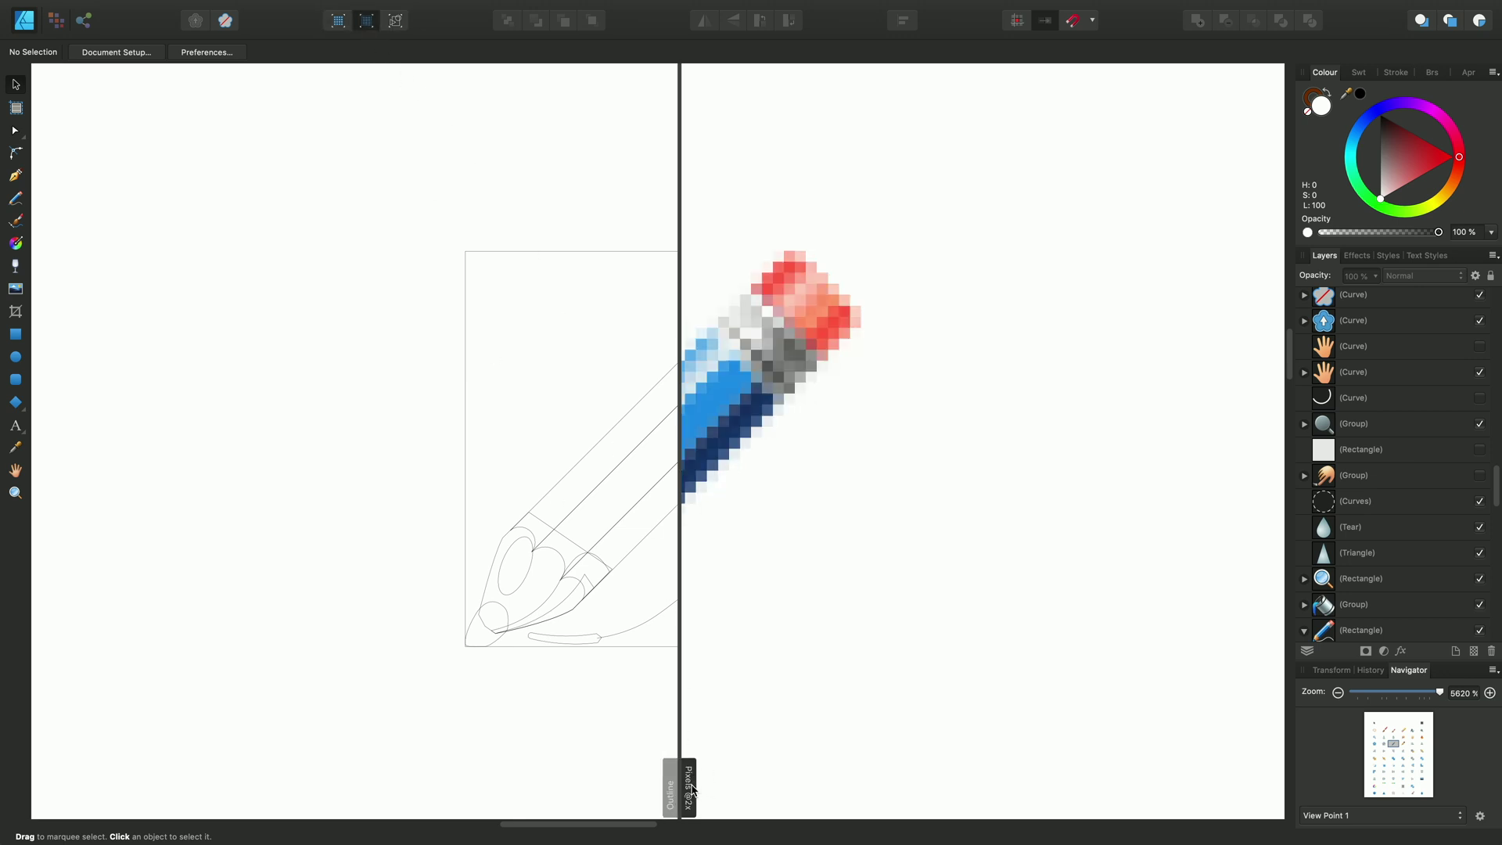
click(367, 22)
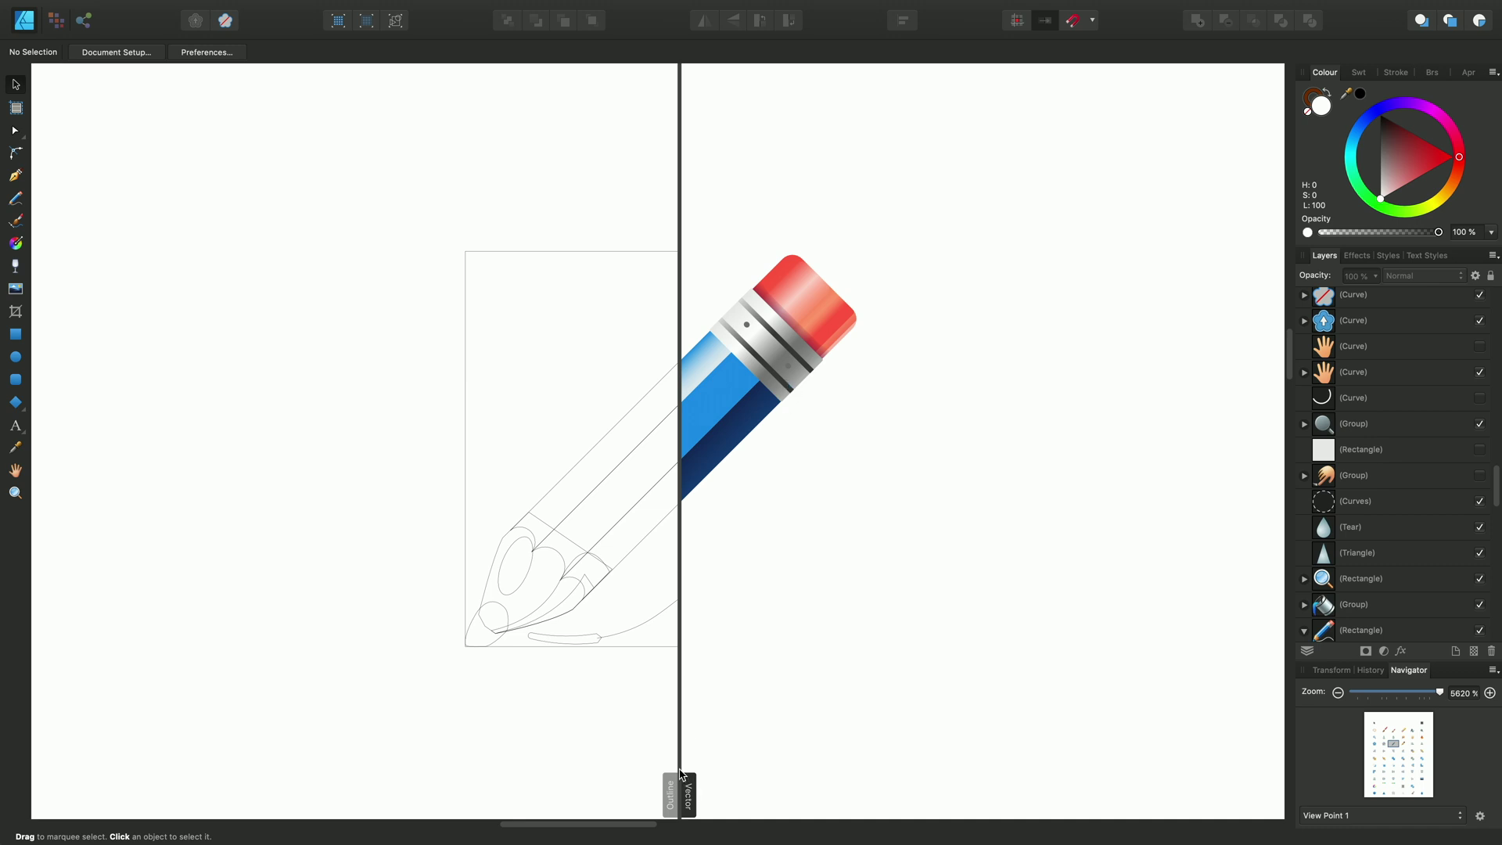
mouse_move(683, 779)
mouse_down()
mouse_move(466, 770)
mouse_move(526, 756)
mouse_move(626, 771)
mouse_move(853, 757)
mouse_move(728, 767)
mouse_up()
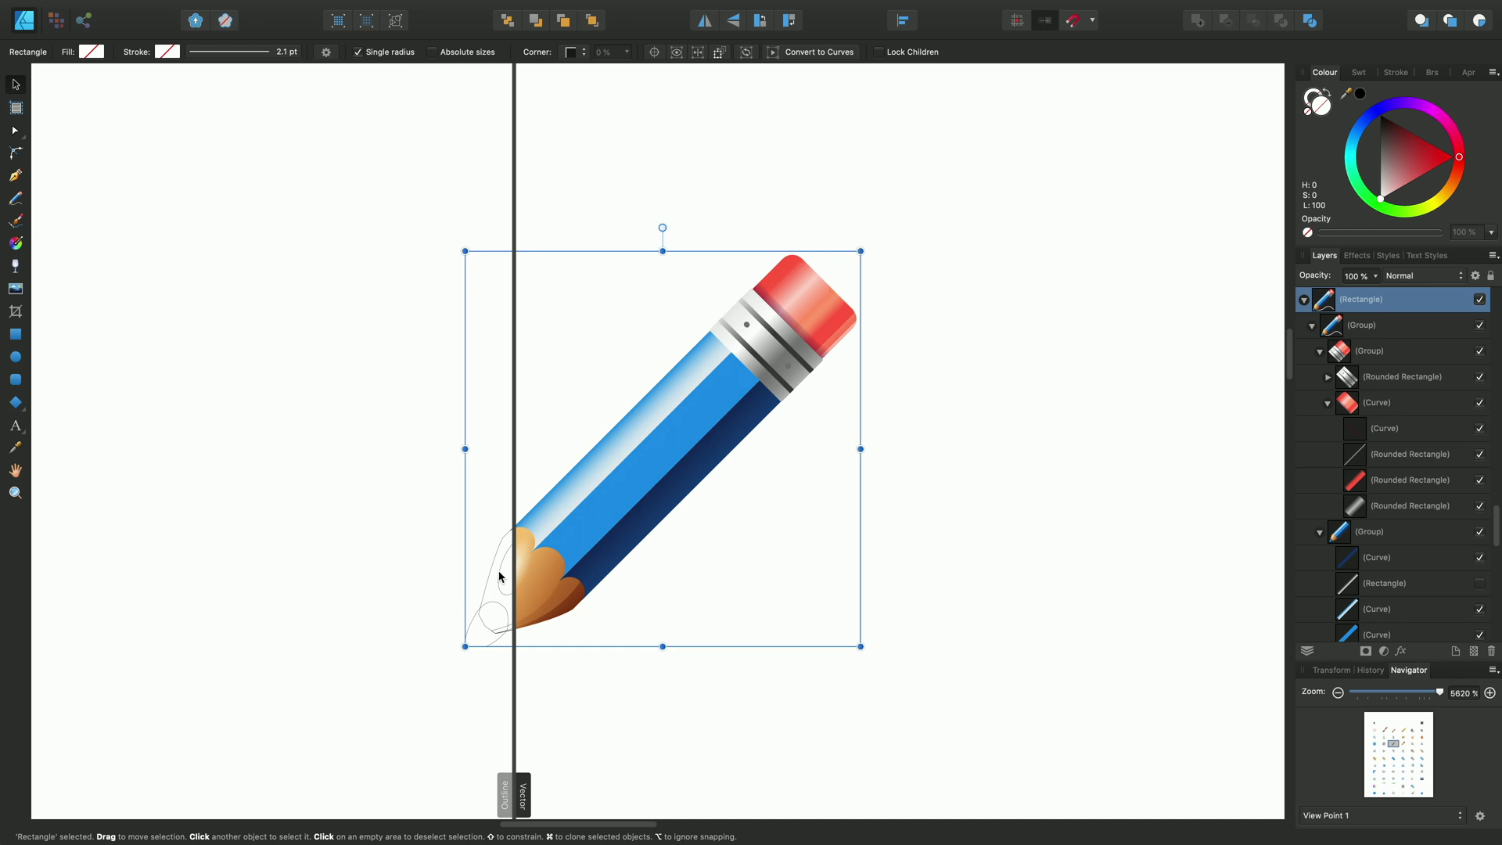
Select the highlight ellipse nested inside the pencil's wooden tip from the outline half of the split view
double_click(498, 576)
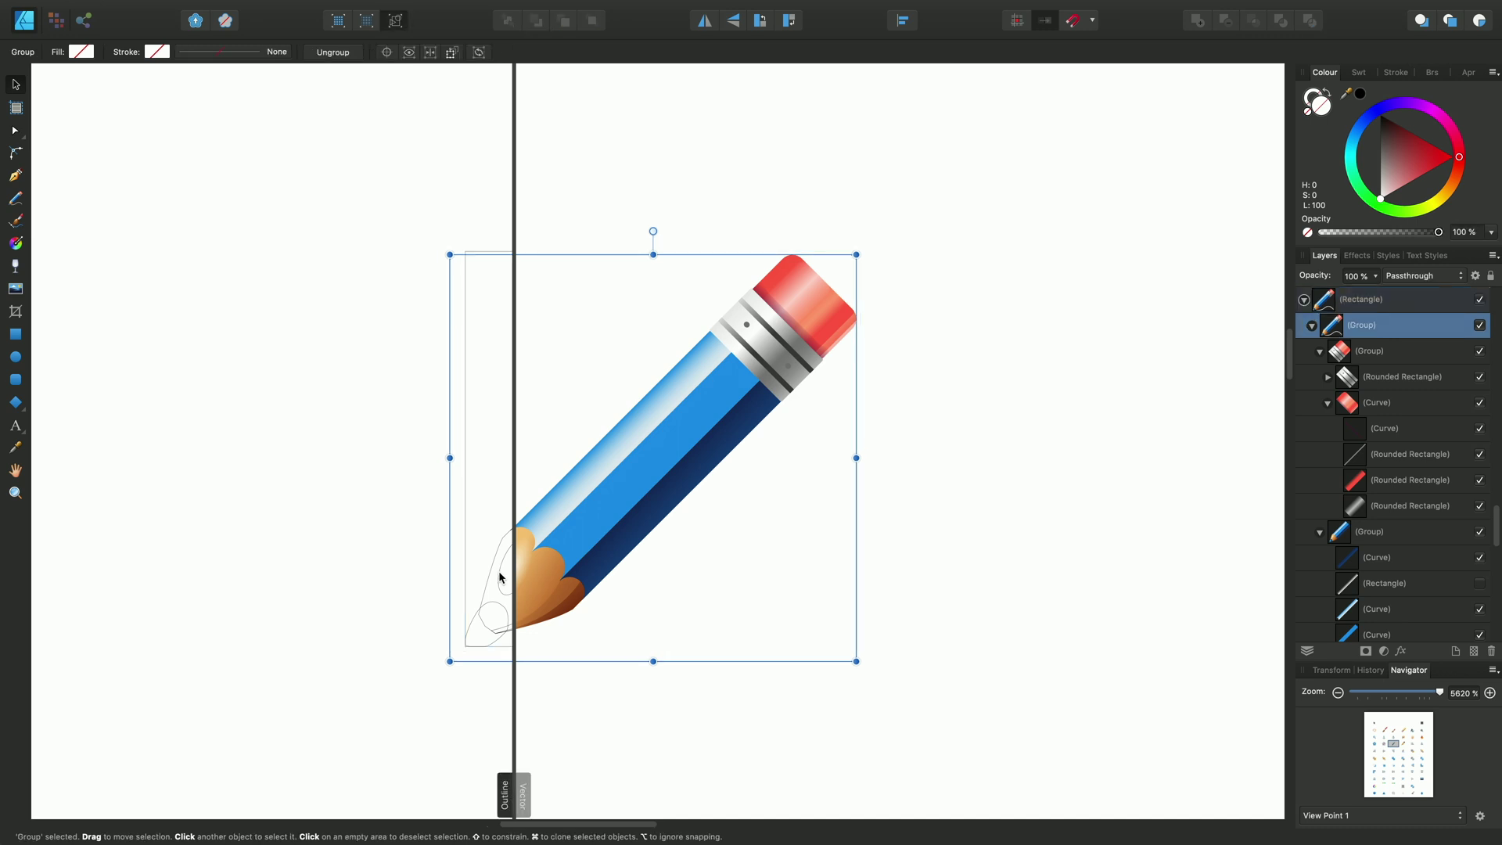
double_click(499, 578)
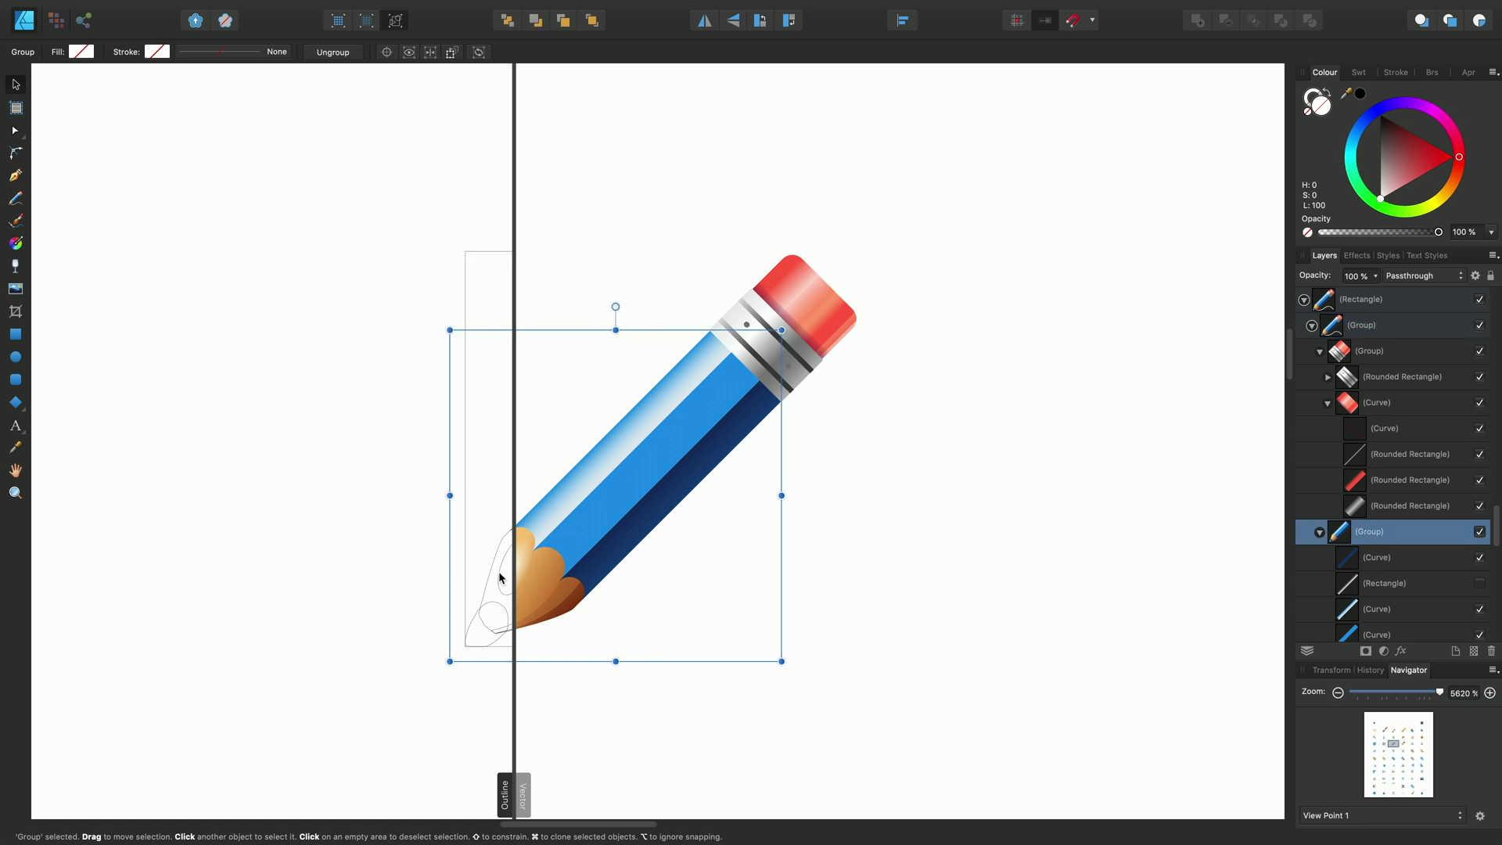
double_click(500, 578)
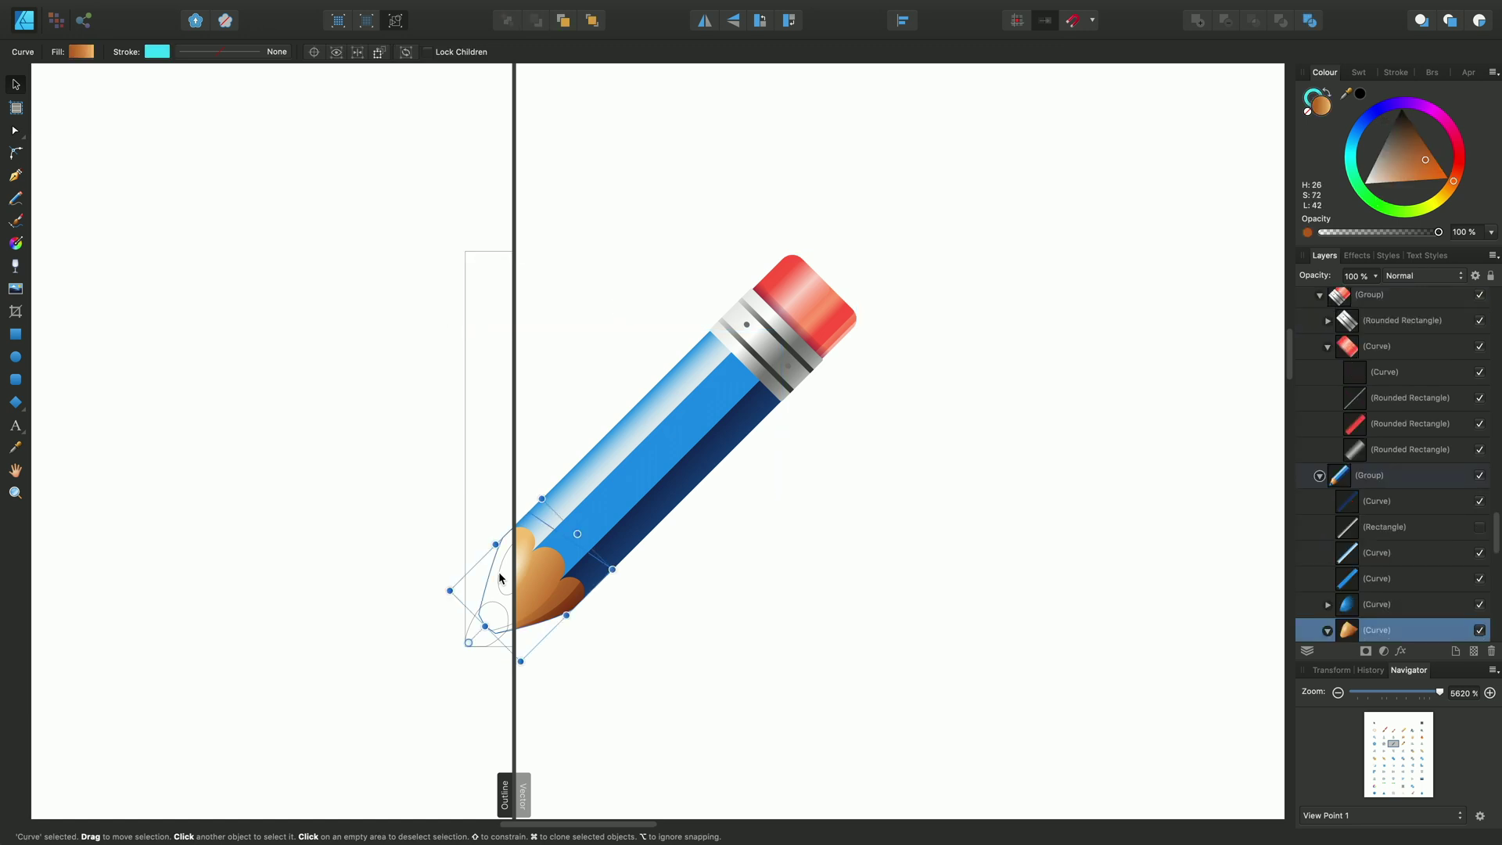
double_click(499, 577)
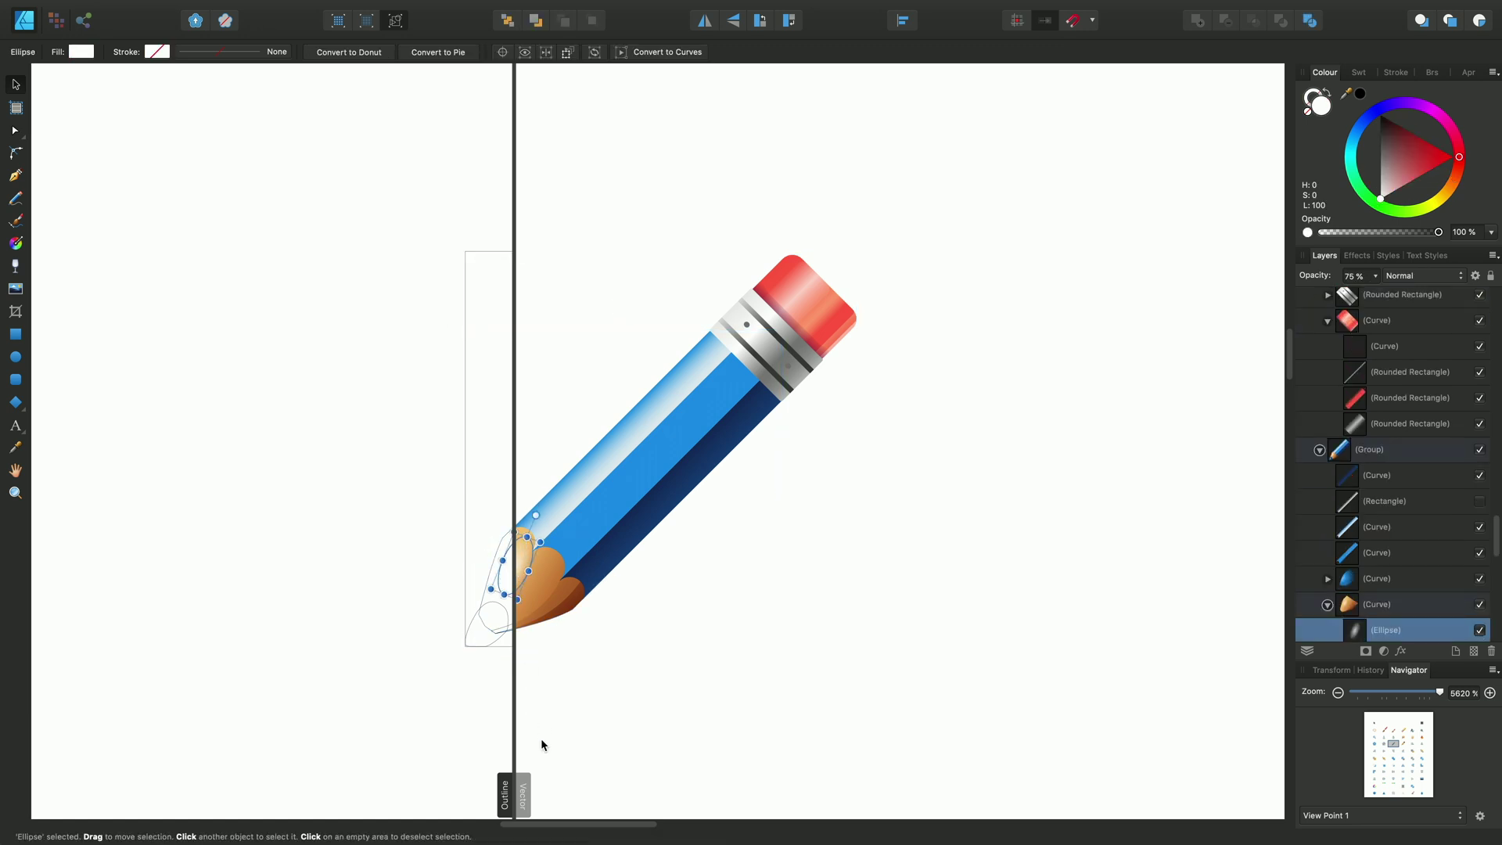
Move the highlight ellipse onto the wooden tip's middle facet and rotate it clockwise, checking it with the split divider
drag(510, 788, 482, 788)
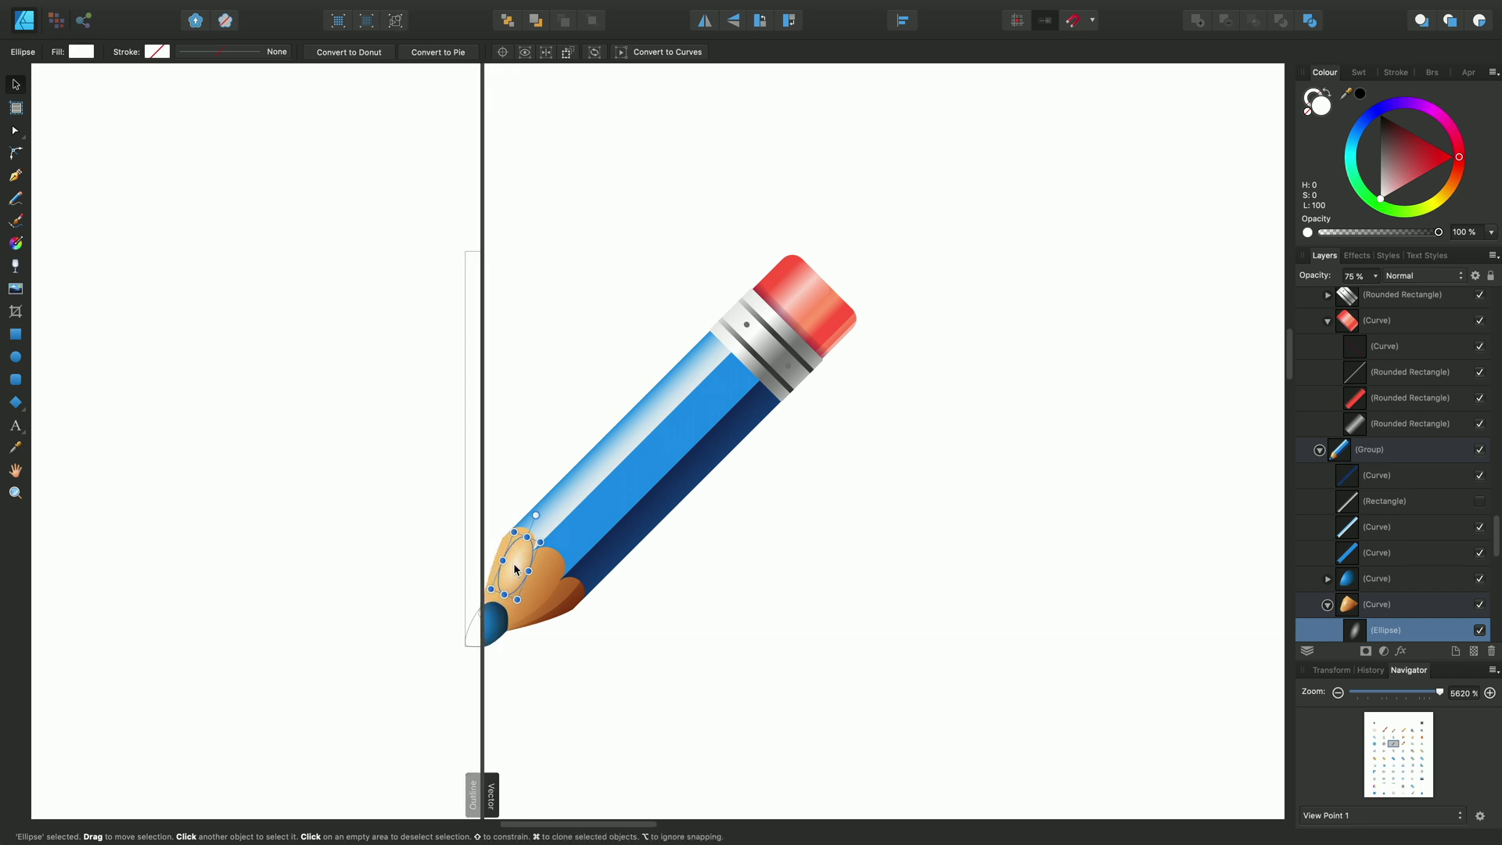
drag(515, 571, 527, 586)
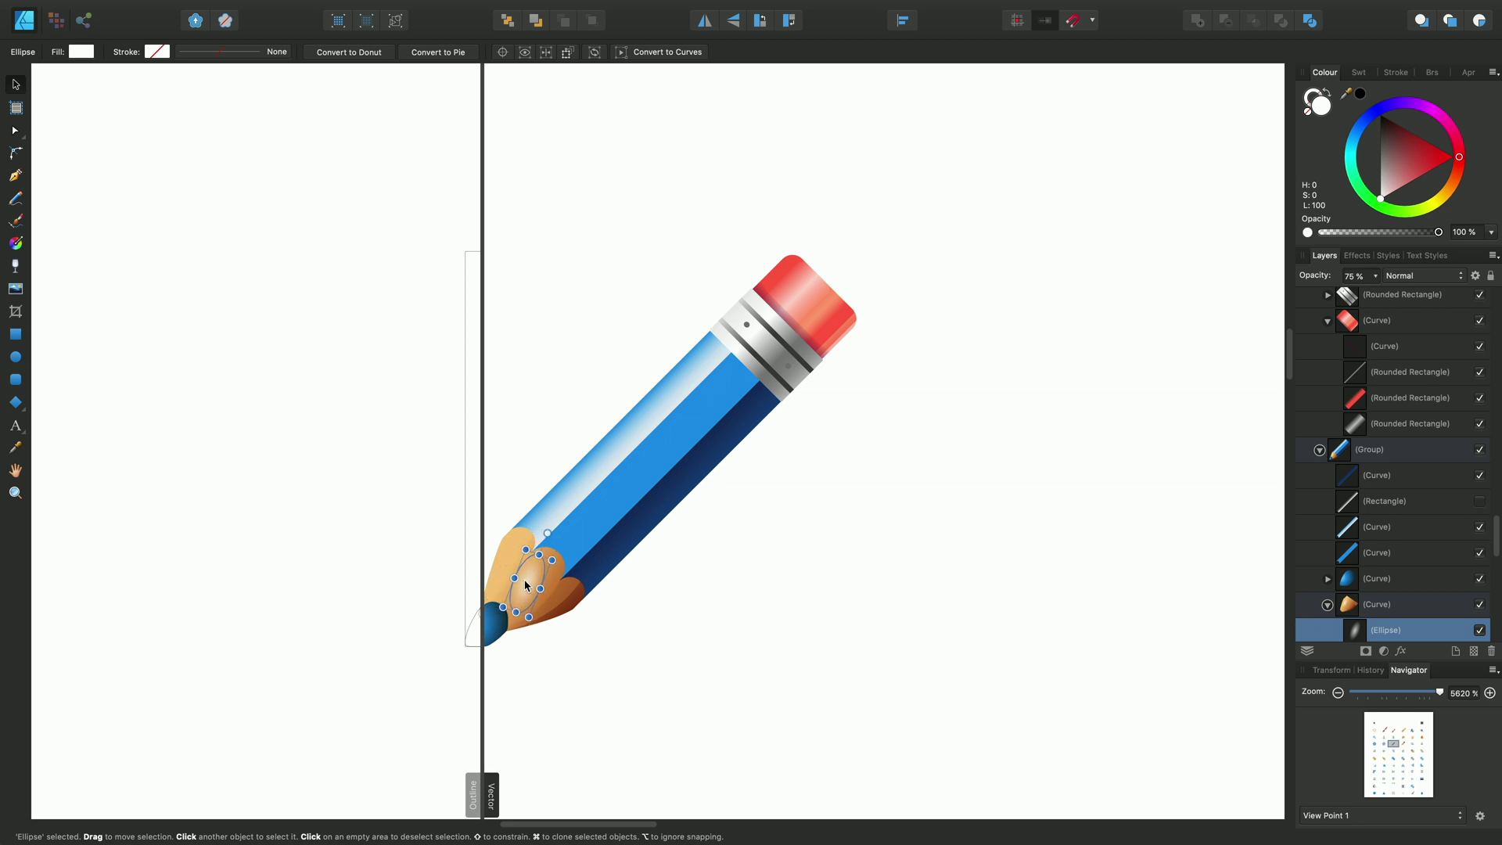
drag(548, 533, 556, 554)
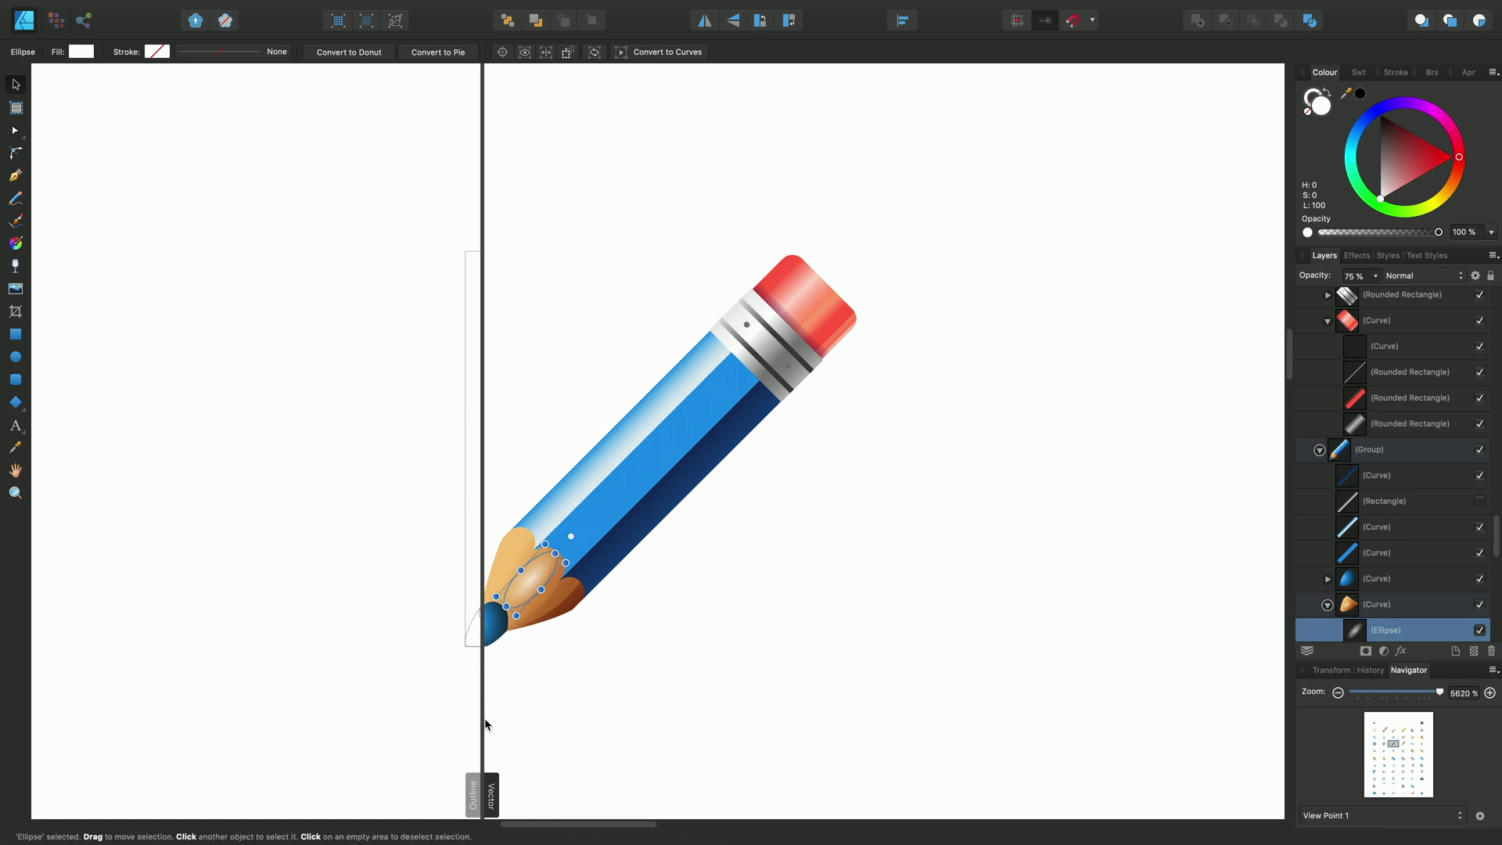
drag(481, 723, 565, 734)
drag(570, 734, 461, 718)
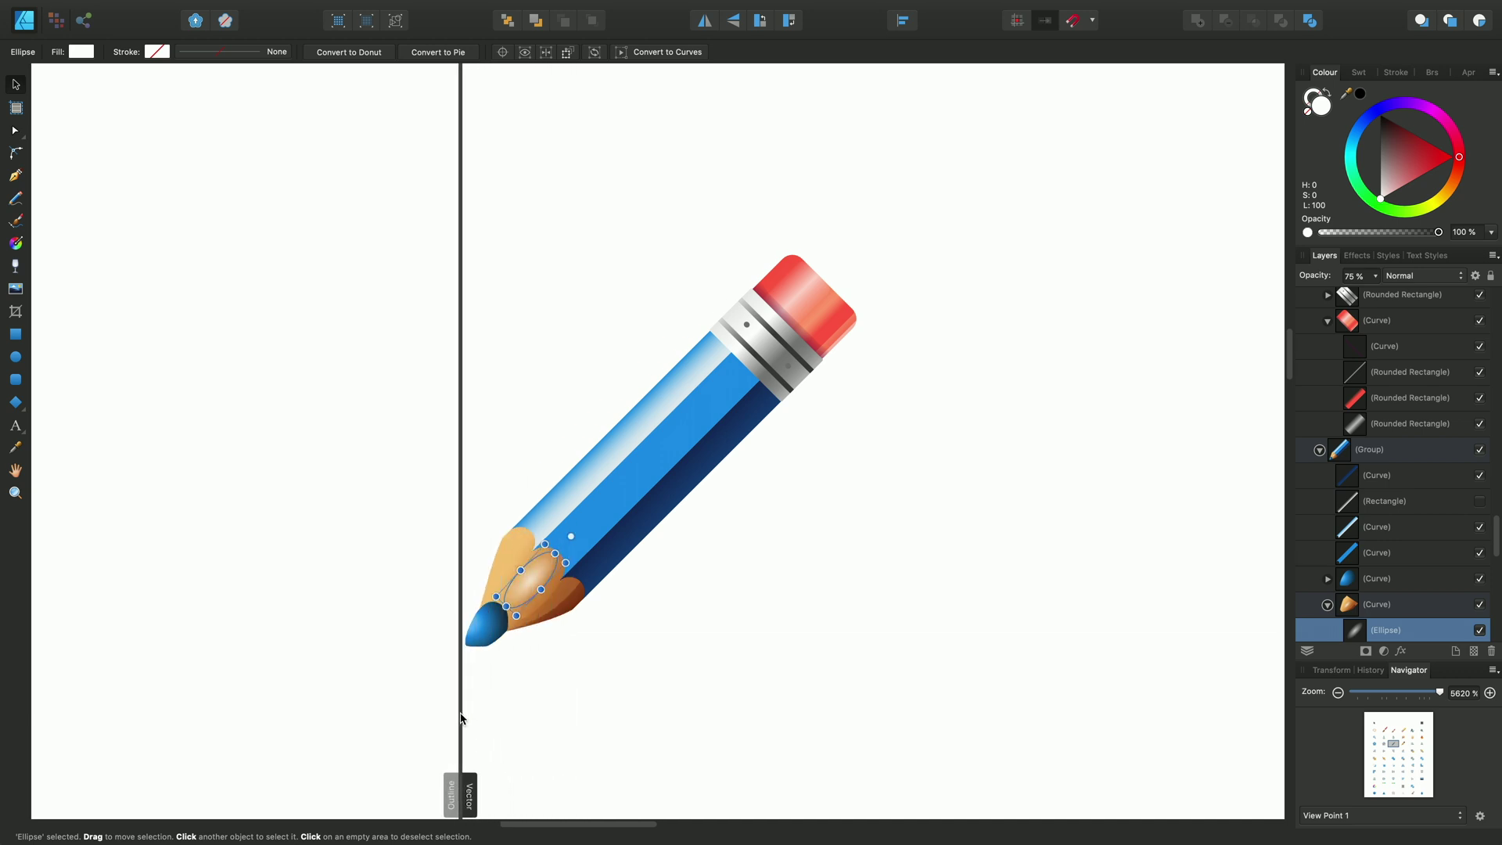